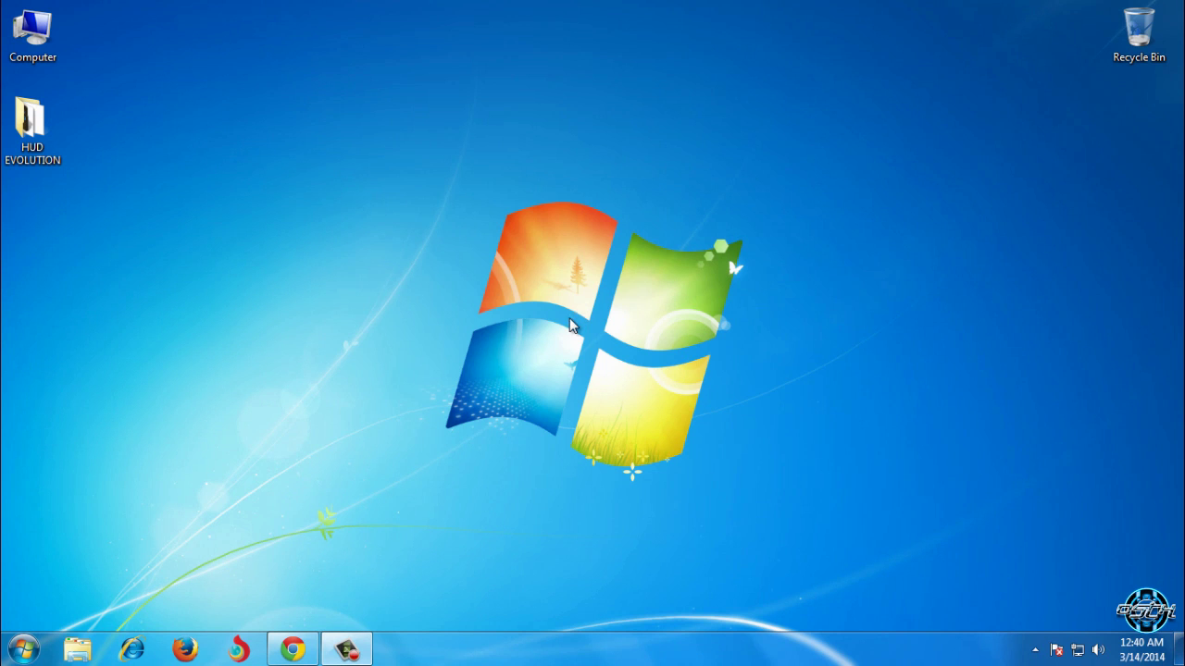
Select the HUD EVOLUTION folder, then bring Chrome forward and reload the product page.
{"action": "left_click", "coordinate": [41, 157]}
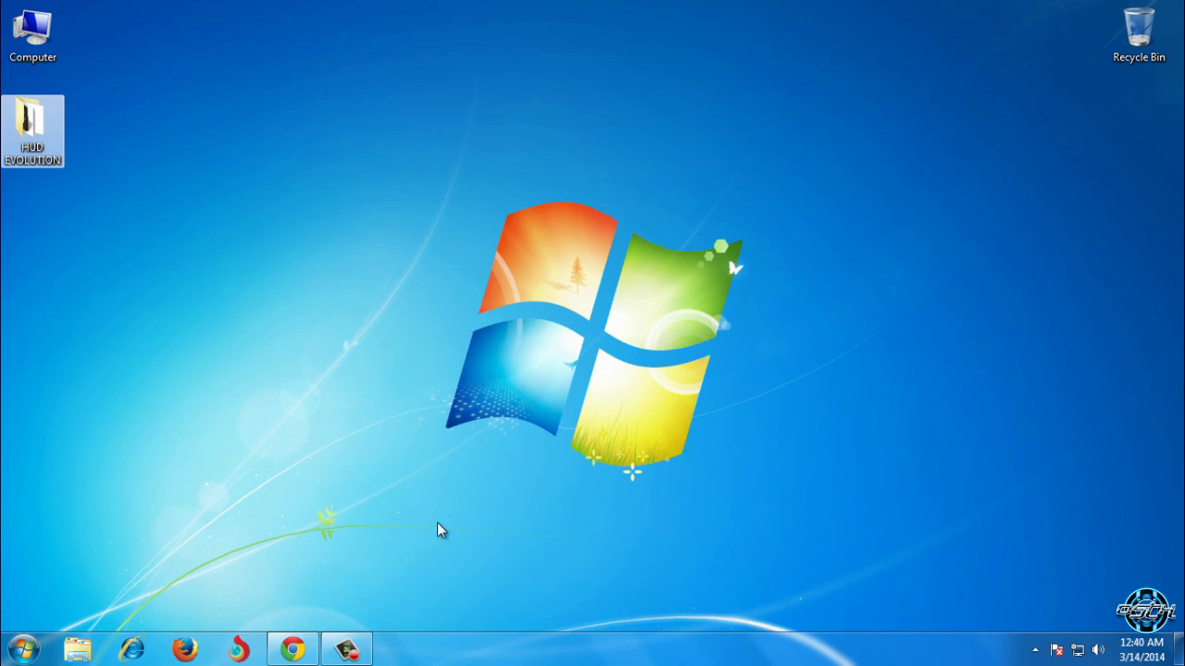
{"action": "left_click", "coordinate": [292, 650]}
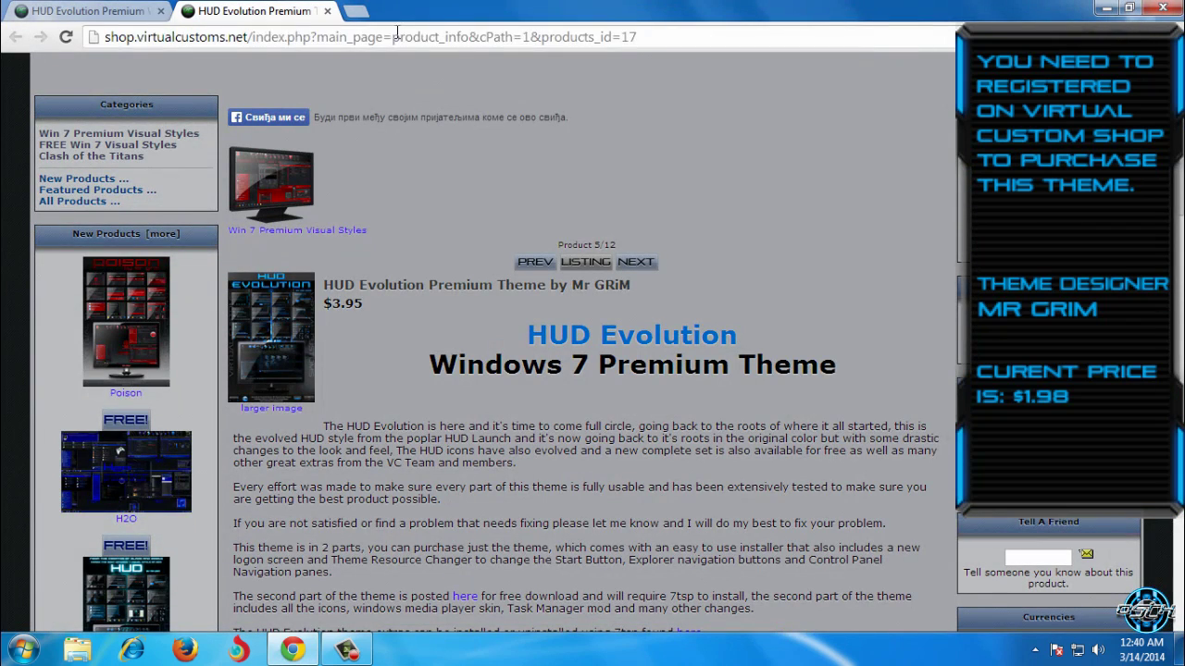
{"action": "left_click", "coordinate": [402, 37]}
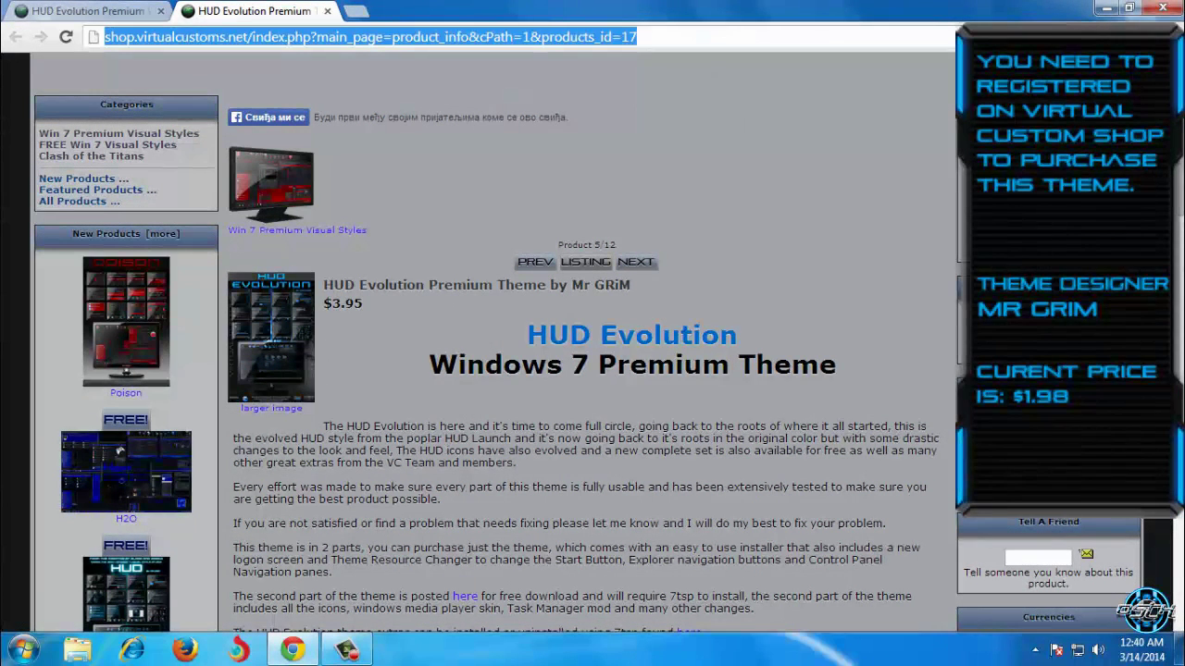
{"action": "key", "text": "Return"}
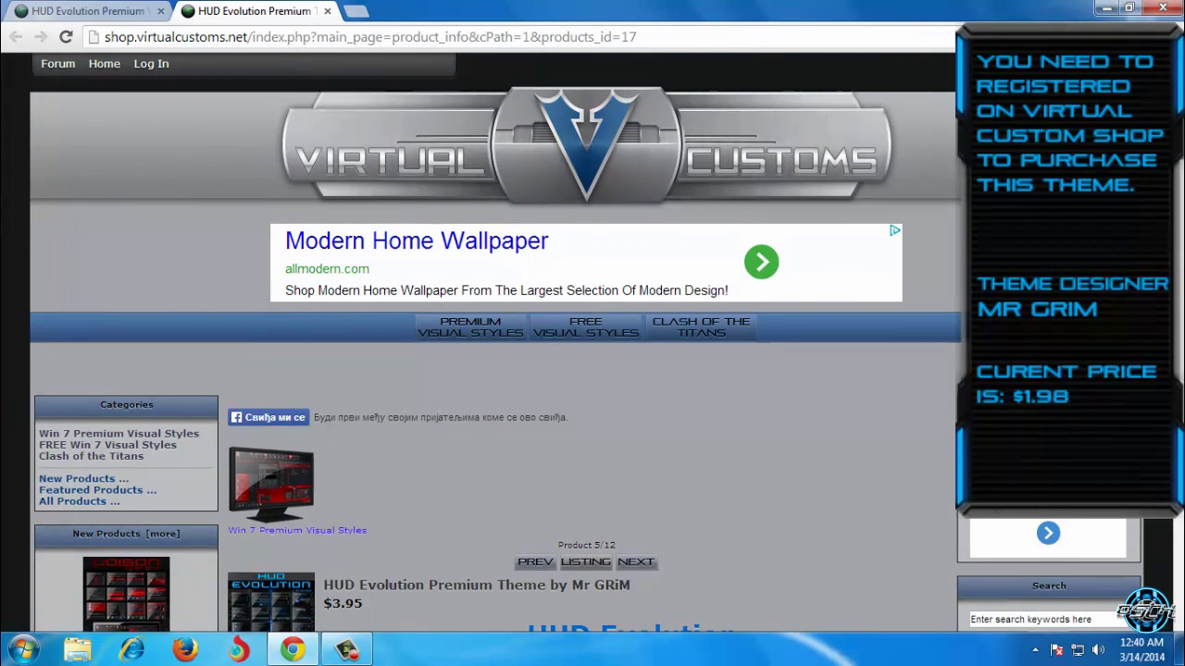
Scroll through the HUD Evolution Premium Theme page by Mr GRiM, priced $3.95.
{"action": "scroll", "coordinate": [477, 110], "scroll_direction": "down", "scroll_amount": 3}
{"action": "left_click", "coordinate": [370, 37]}
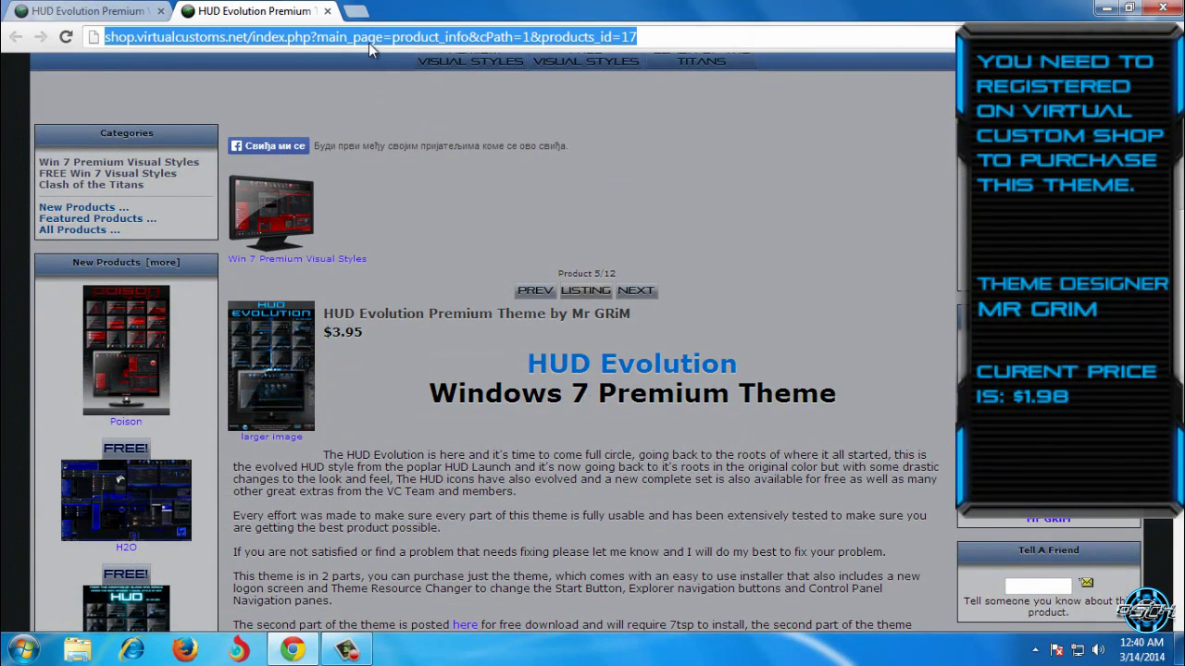
{"action": "left_click", "coordinate": [713, 160]}
{"action": "scroll", "coordinate": [714, 159], "scroll_direction": "down", "scroll_amount": 2}
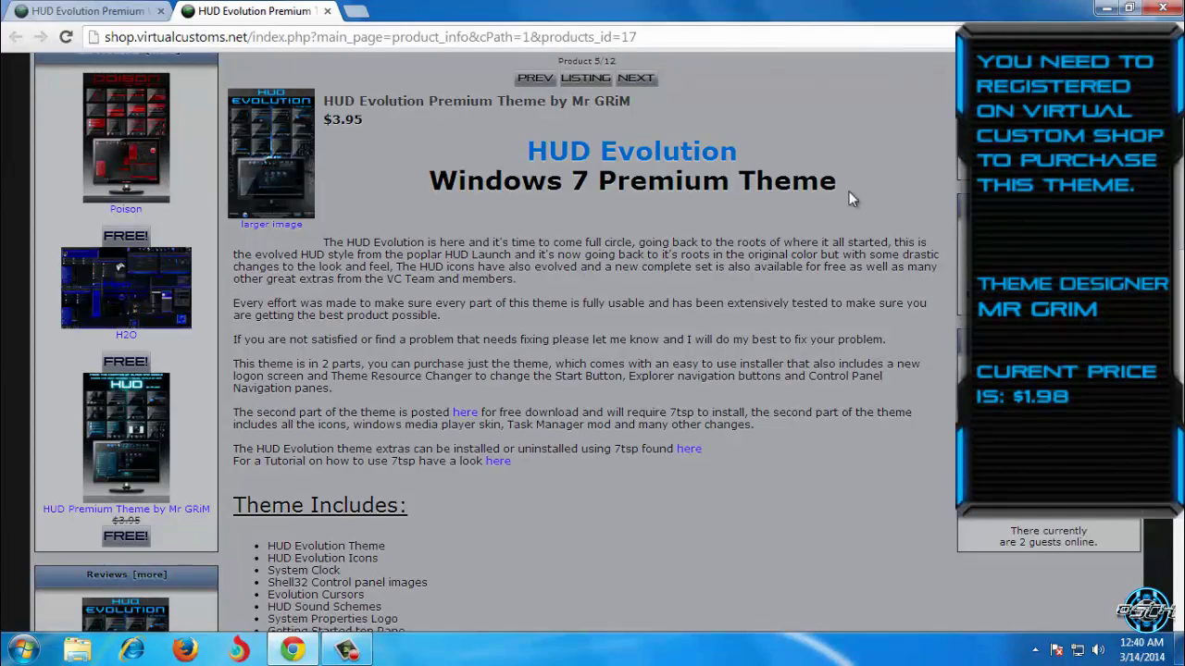
{"action": "scroll", "coordinate": [848, 191], "scroll_direction": "down", "scroll_amount": 4}
{"action": "scroll", "coordinate": [1041, 165], "scroll_direction": "up", "scroll_amount": 6}
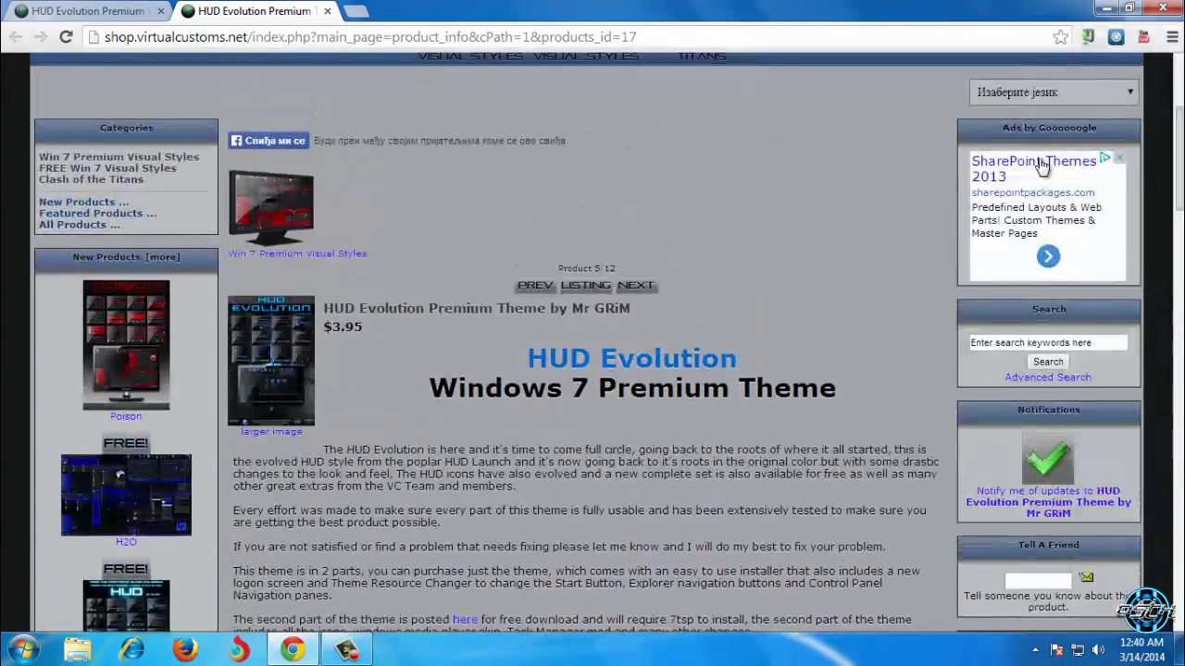
Switch to the HUD Evolution Premium Windows 7 Theme forum thread tab and select its address.
{"action": "left_click", "coordinate": [134, 11]}
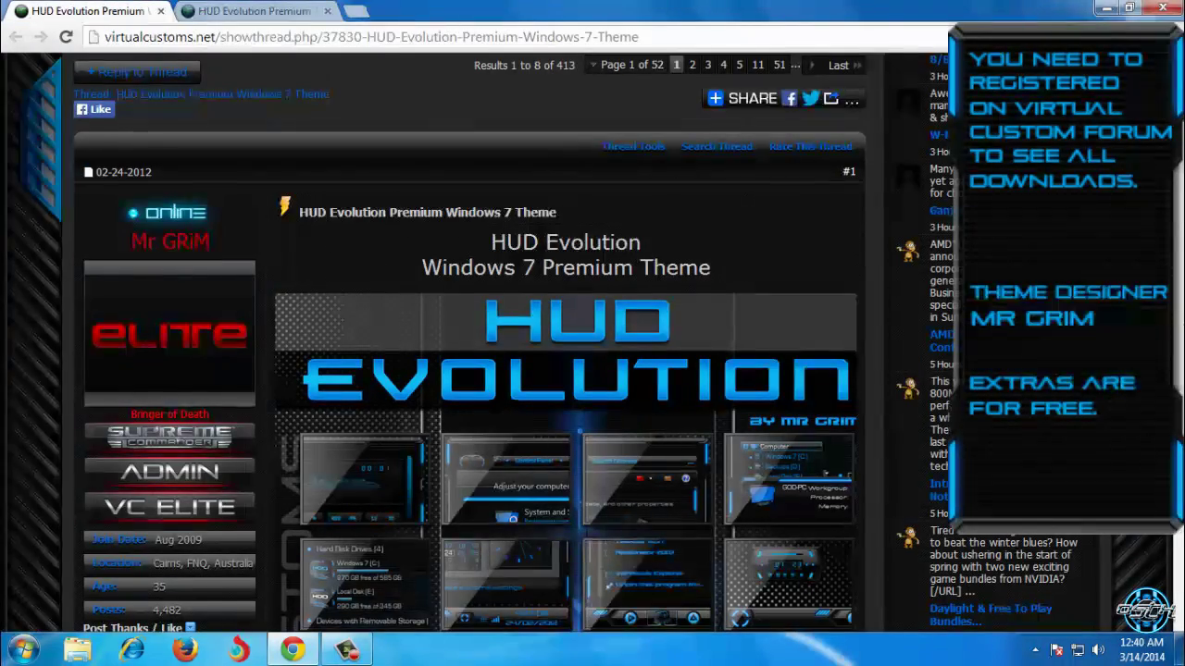
{"action": "left_click", "coordinate": [478, 37]}
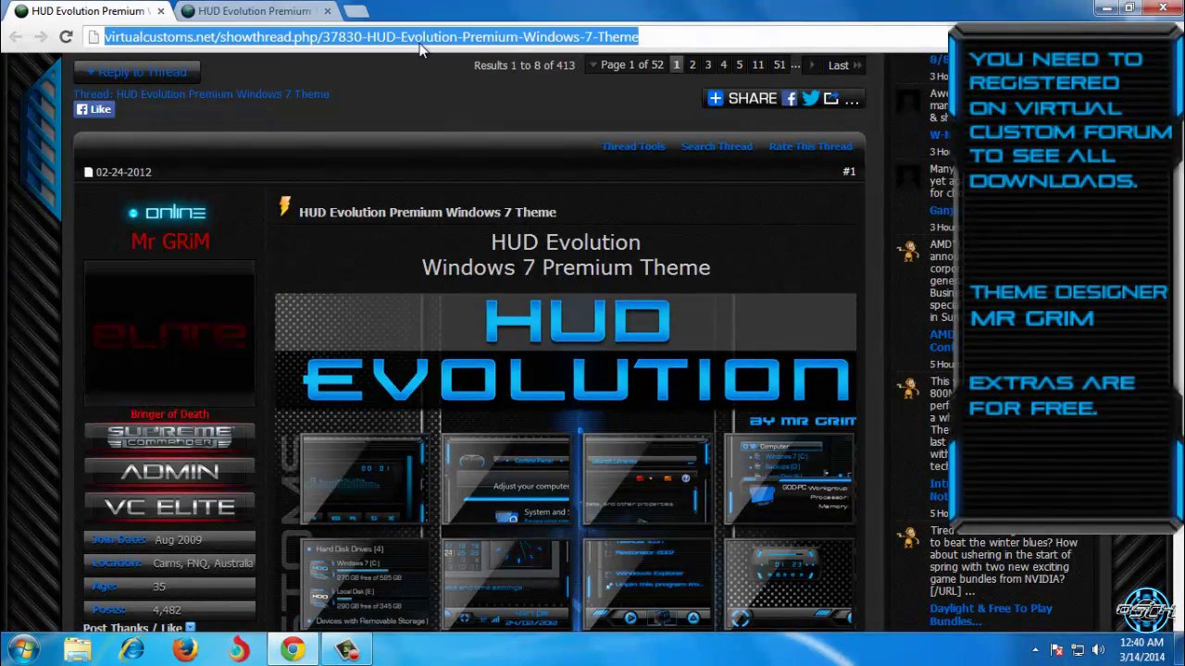
{"action": "left_click", "coordinate": [544, 33]}
{"action": "left_click_drag", "start_coordinate": [643, 37], "coordinate": [598, 37]}
{"action": "left_click", "coordinate": [598, 37]}
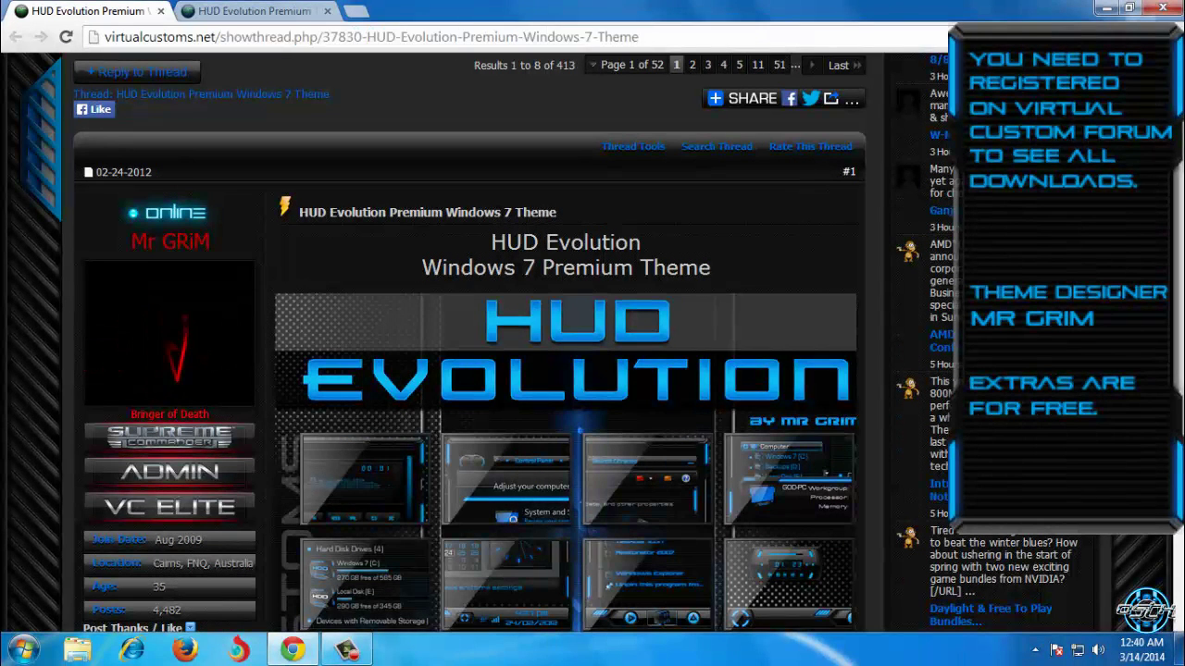
Scroll through the thread's free 7tsp icons and extras, then back toward the top.
{"action": "scroll", "coordinate": [565, 342], "scroll_direction": "down", "scroll_amount": 20}
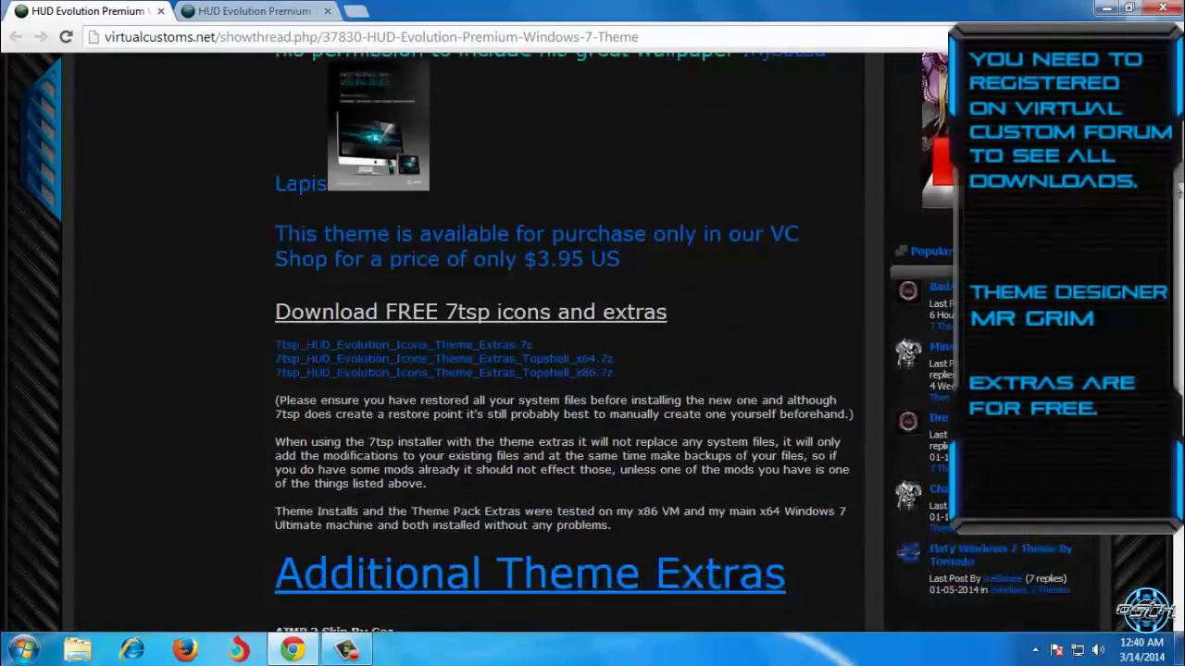
{"action": "scroll", "coordinate": [564, 342], "scroll_direction": "down", "scroll_amount": 2}
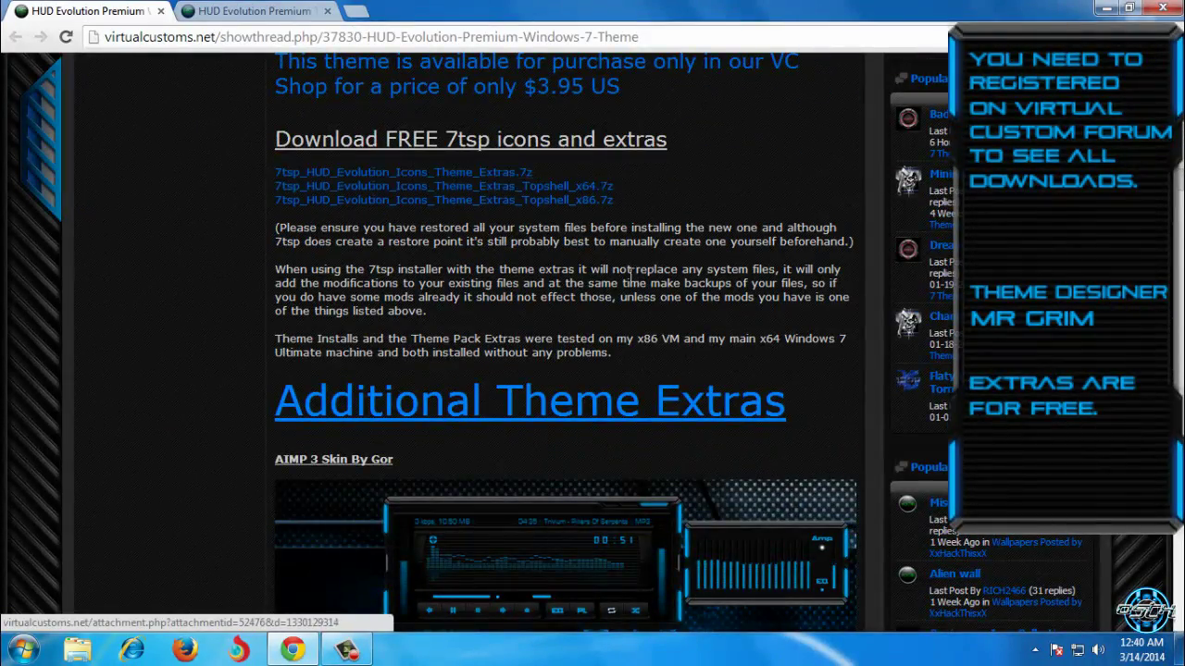
{"action": "scroll", "coordinate": [398, 334], "scroll_direction": "down", "scroll_amount": 7}
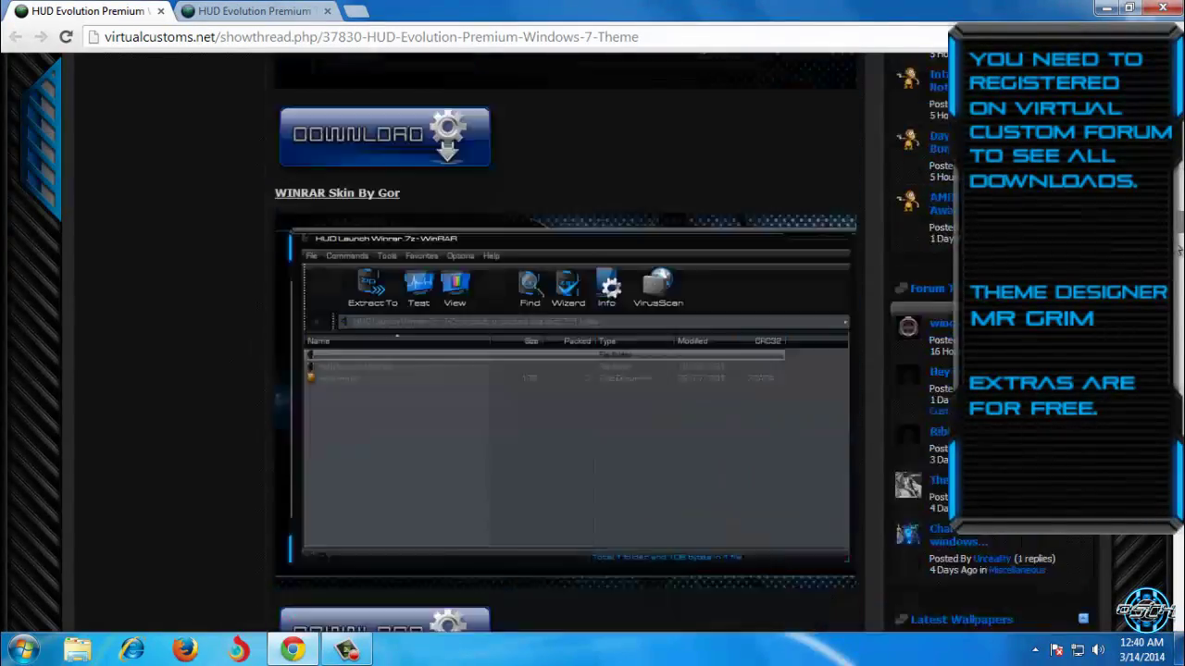
{"action": "scroll", "coordinate": [396, 337], "scroll_direction": "down", "scroll_amount": 6}
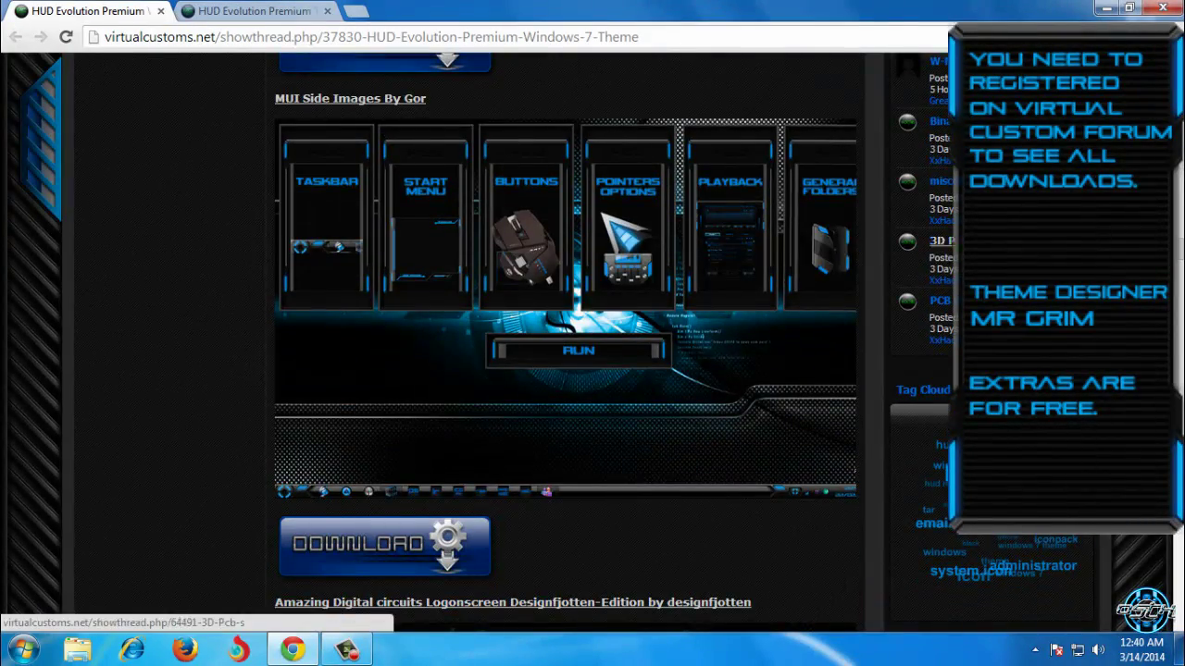
{"action": "scroll", "coordinate": [565, 343], "scroll_direction": "down", "scroll_amount": 3}
{"action": "scroll", "coordinate": [565, 342], "scroll_direction": "up", "scroll_amount": 4}
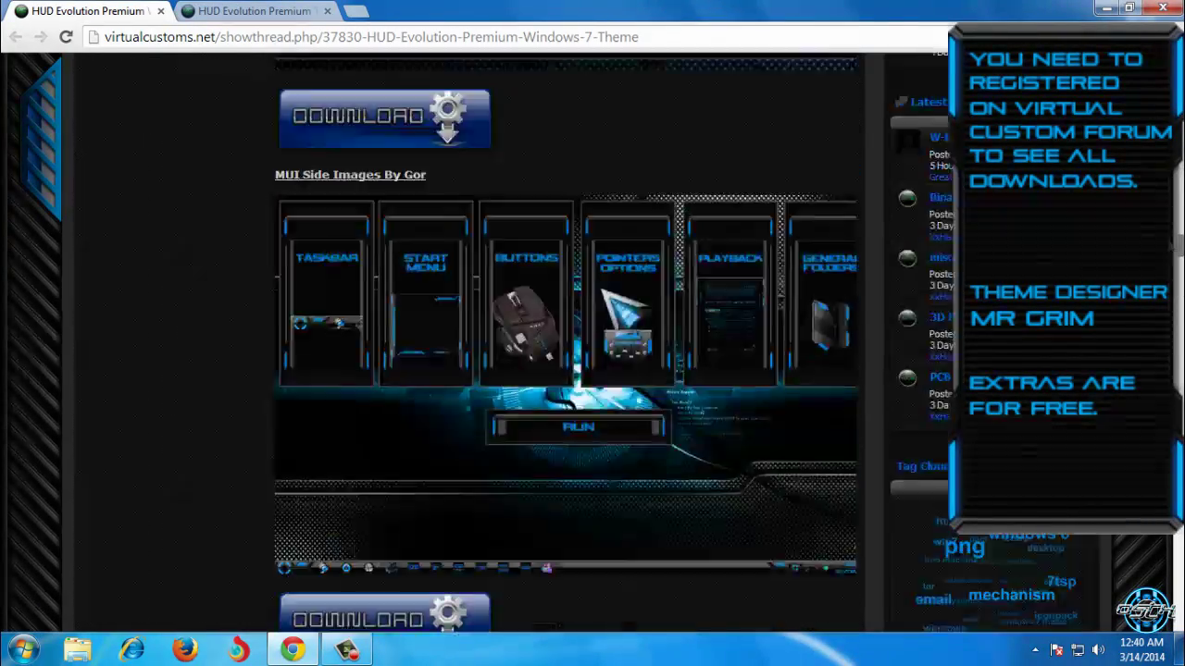
{"action": "scroll", "coordinate": [565, 343], "scroll_direction": "up", "scroll_amount": 20}
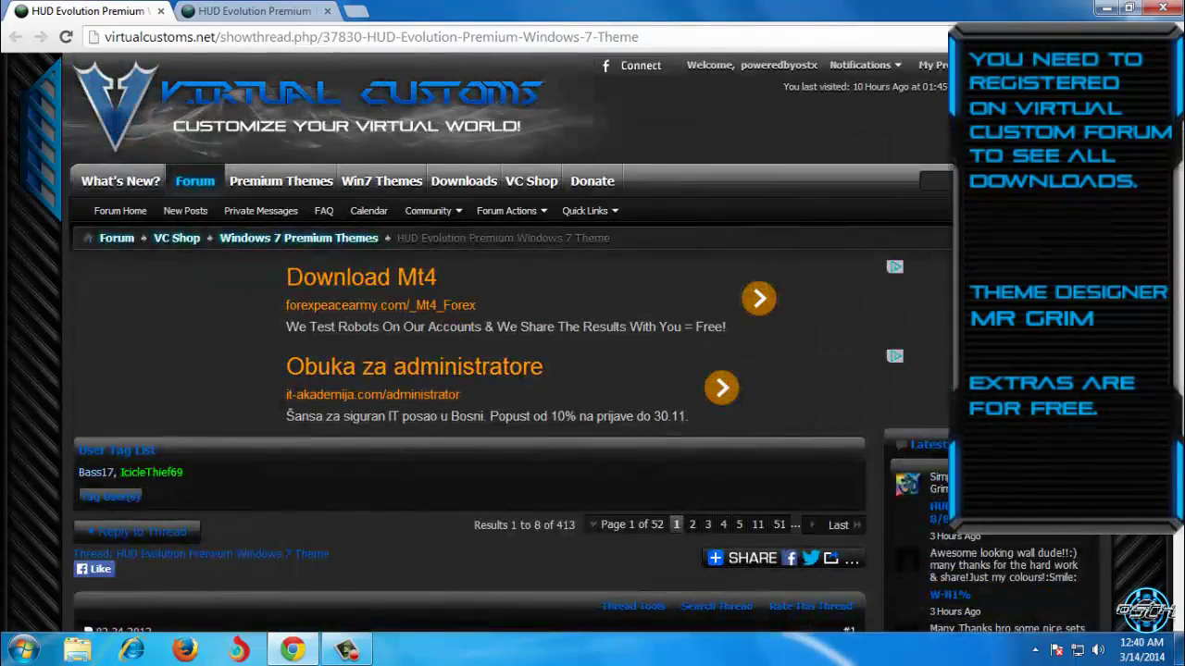
Close Chrome, refresh the desktop, and open the HUD EVOLUTION folder.
{"action": "left_click", "coordinate": [1162, 10]}
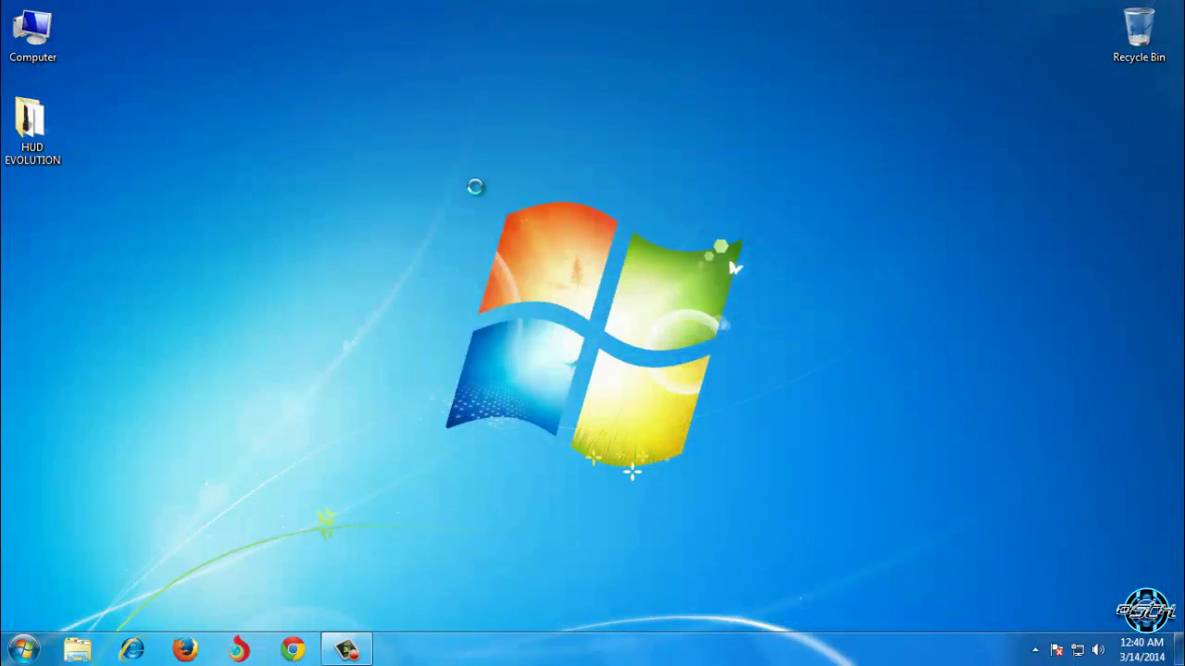
{"action": "right_click", "coordinate": [396, 120]}
{"action": "left_click", "coordinate": [472, 195]}
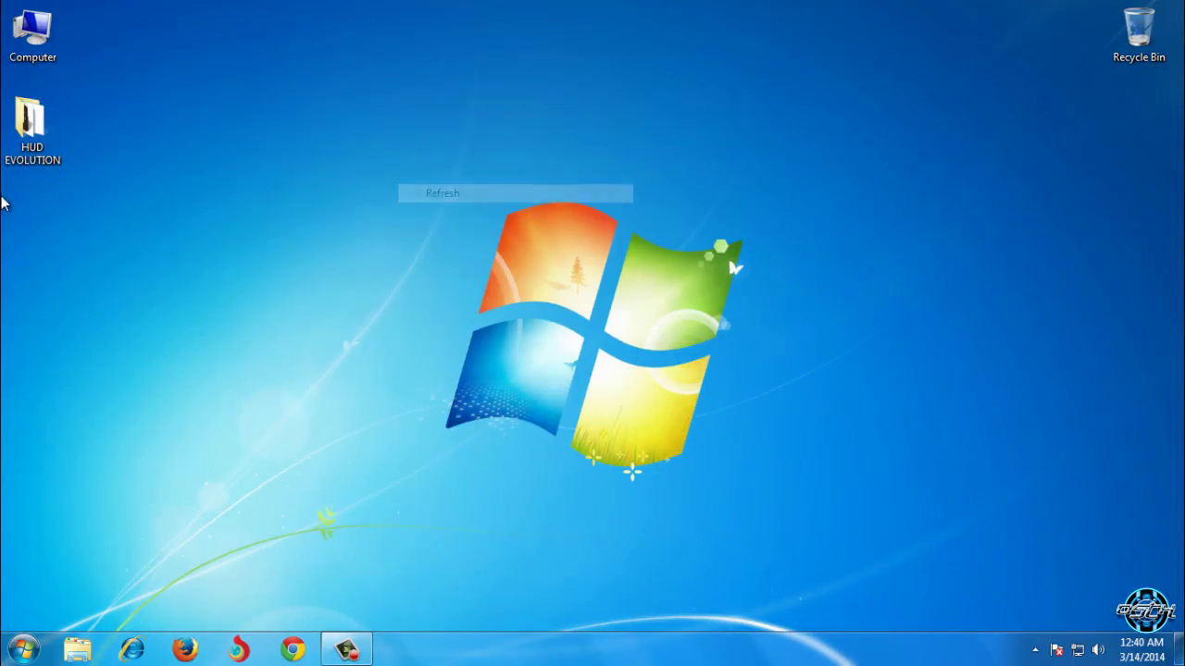
{"action": "double_click", "coordinate": [51, 146]}
Select the folder's five files, picking out the x64 and x86 installers.
{"action": "left_click_drag", "start_coordinate": [287, 238], "coordinate": [274, 182]}
{"action": "left_click_drag", "start_coordinate": [367, 269], "coordinate": [478, 384]}
{"action": "left_click_drag", "start_coordinate": [454, 344], "coordinate": [421, 278]}
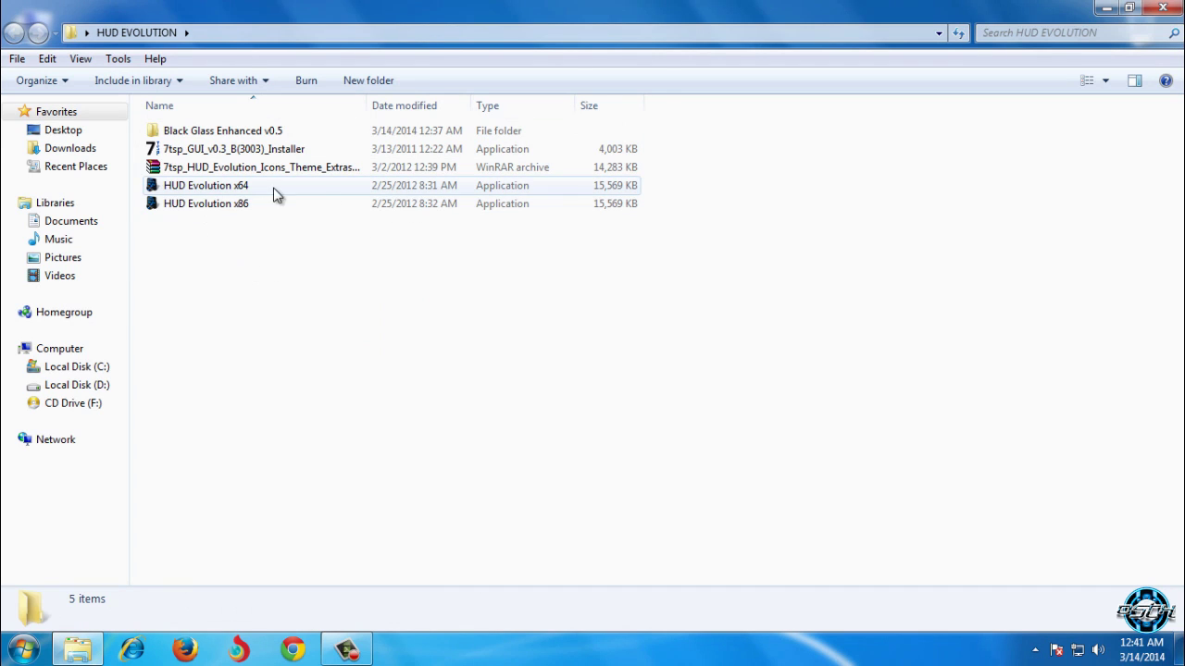
{"action": "left_click", "coordinate": [598, 185]}
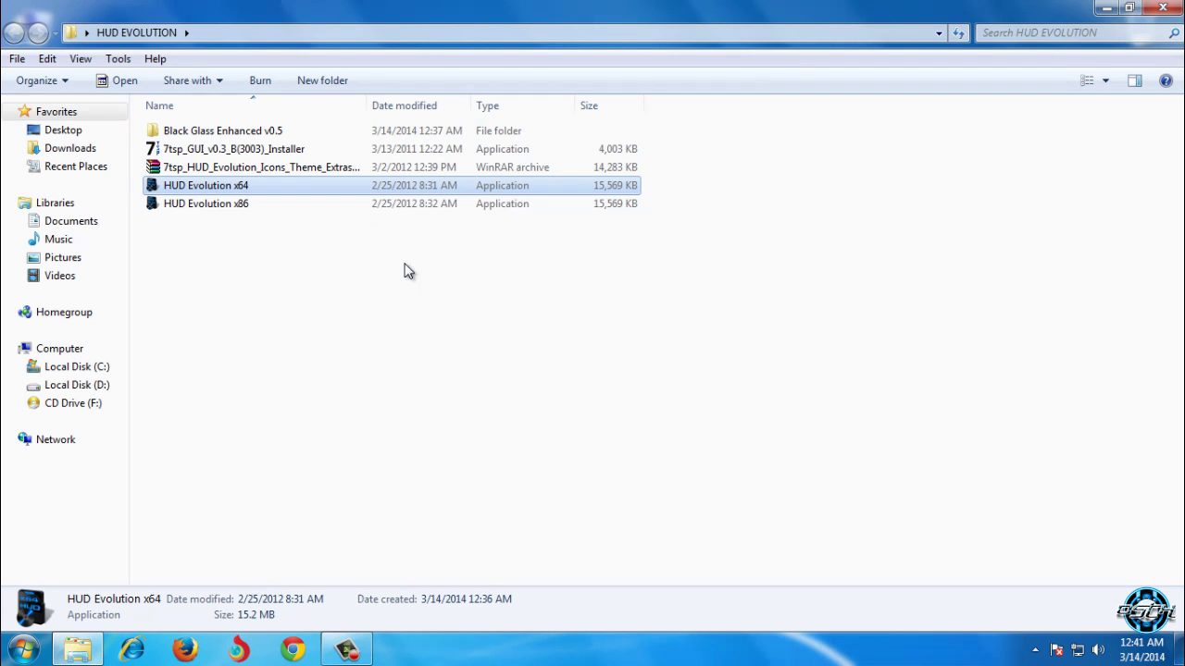
{"action": "left_click_drag", "start_coordinate": [556, 306], "coordinate": [1083, 593]}
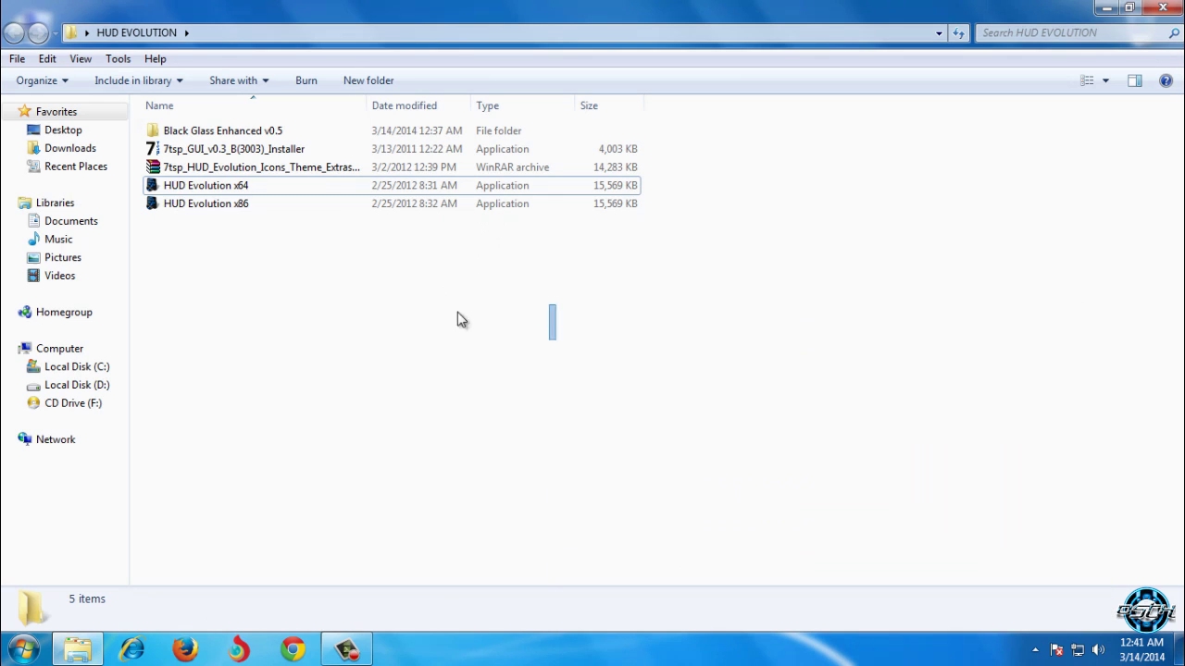
{"action": "left_click", "coordinate": [205, 190]}
{"action": "left_click", "coordinate": [211, 203]}
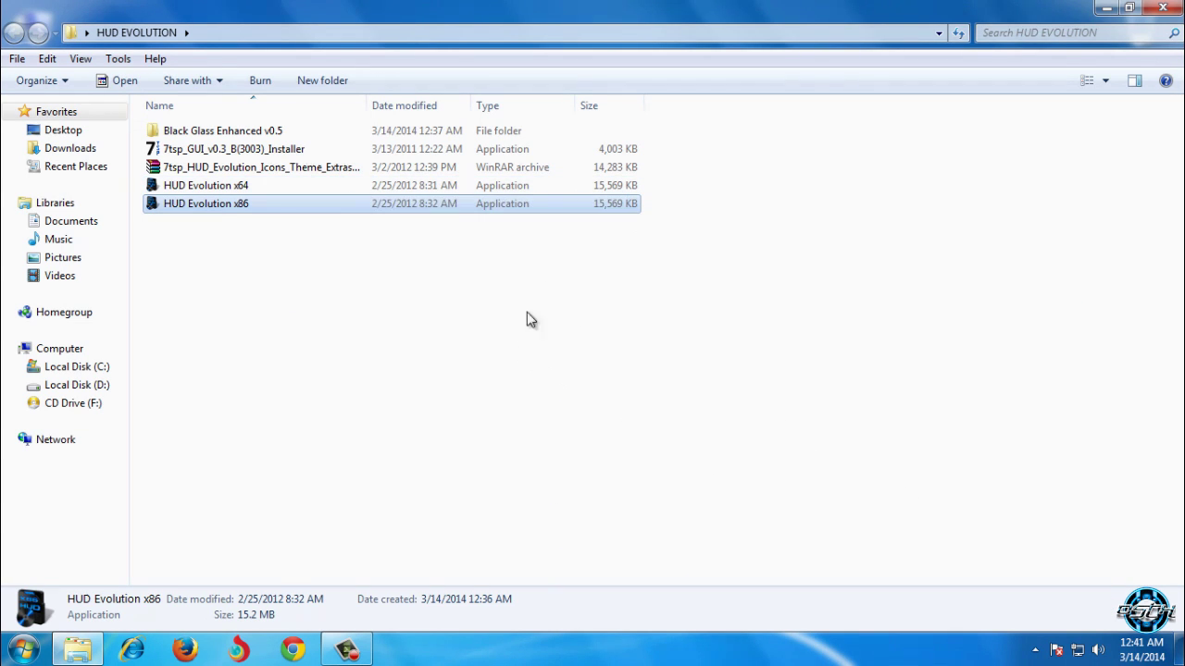
{"action": "left_click_drag", "start_coordinate": [759, 343], "coordinate": [224, 139]}
{"action": "left_click_drag", "start_coordinate": [311, 193], "coordinate": [755, 324]}
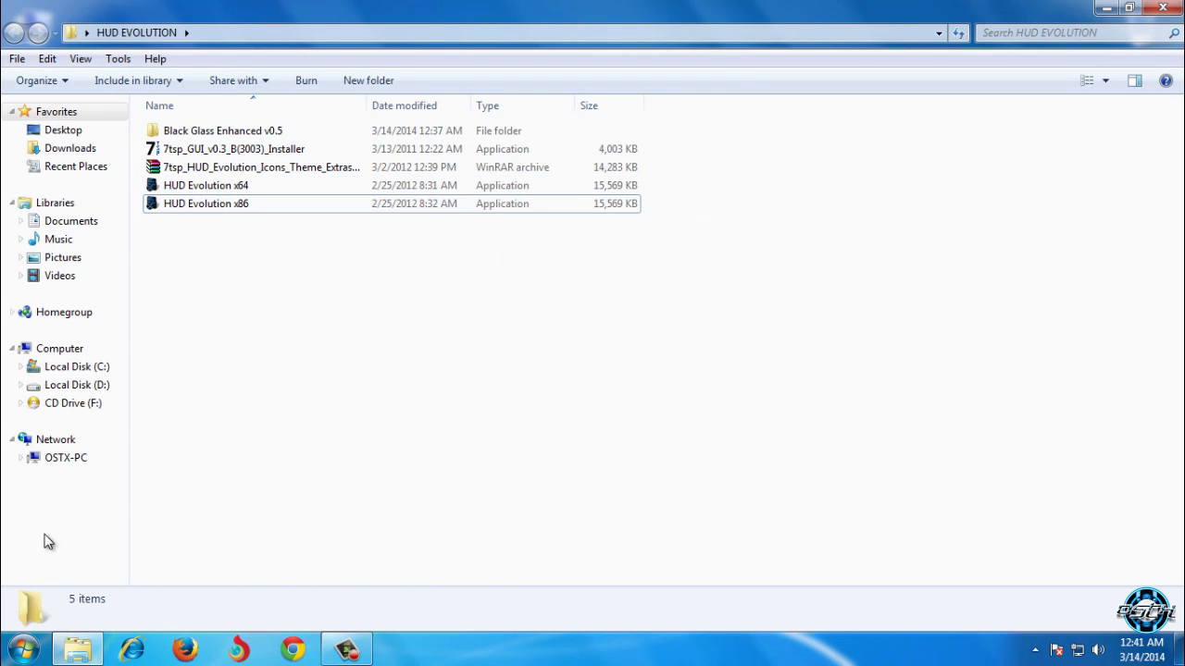
Confirm a 64-bit system type in Computer Properties, then run the HUD Evolution x64 installer.
{"action": "left_click", "coordinate": [22, 650]}
{"action": "right_click", "coordinate": [310, 332]}
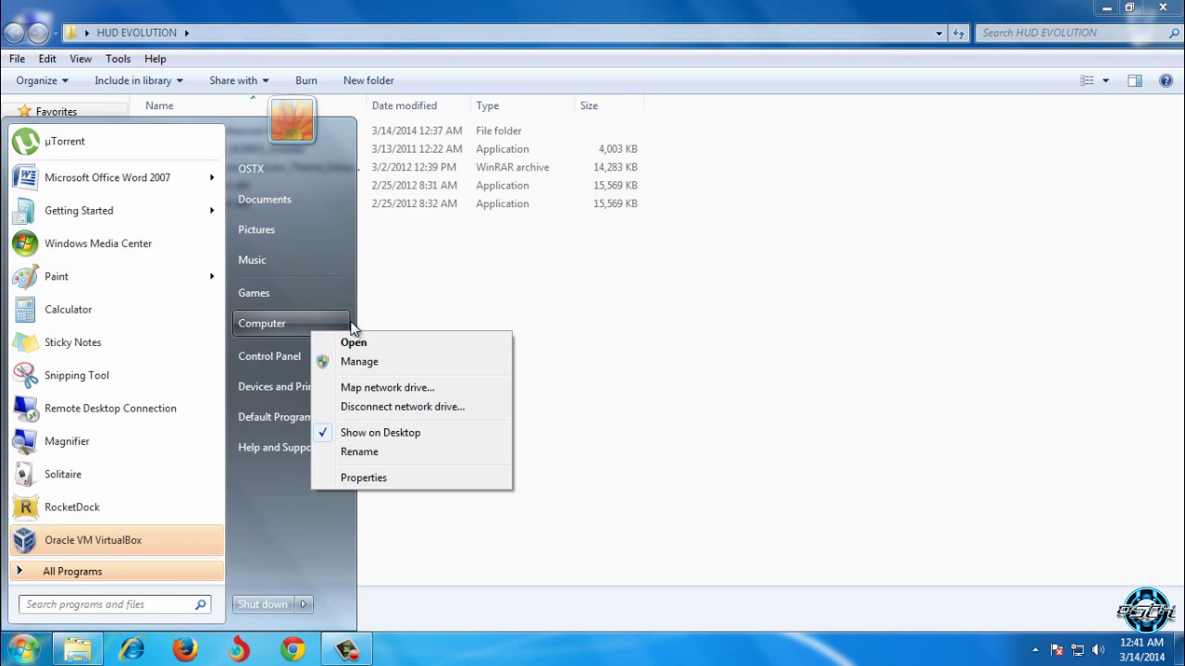
{"action": "left_click", "coordinate": [391, 478]}
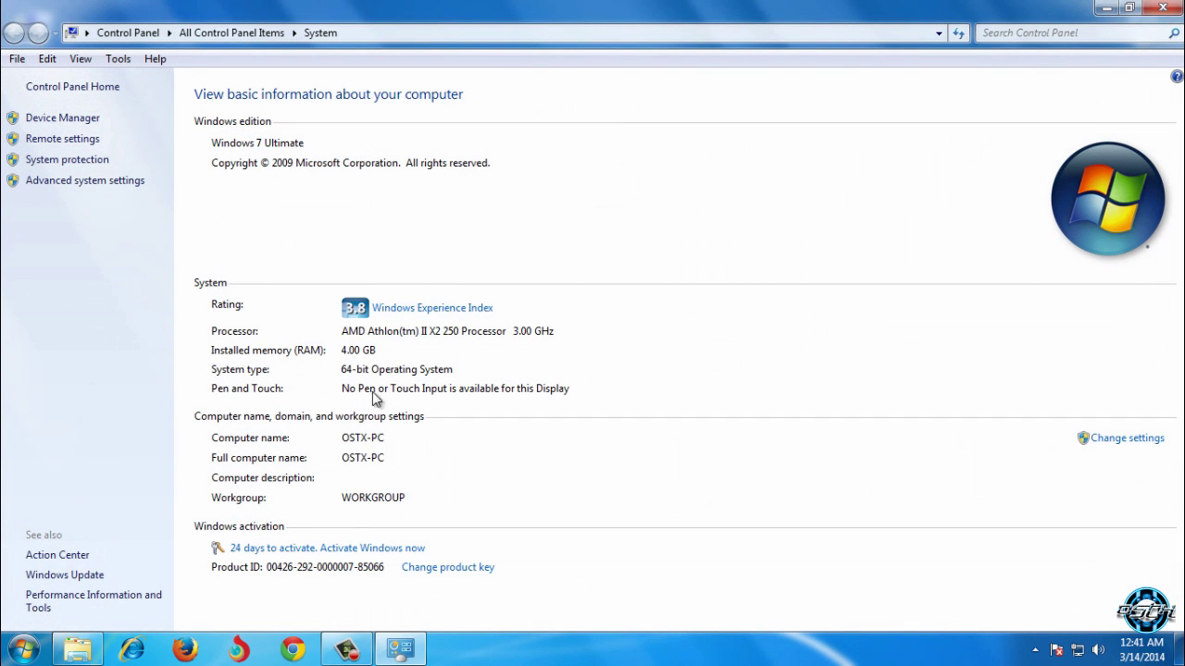
{"action": "left_click", "coordinate": [1162, 8]}
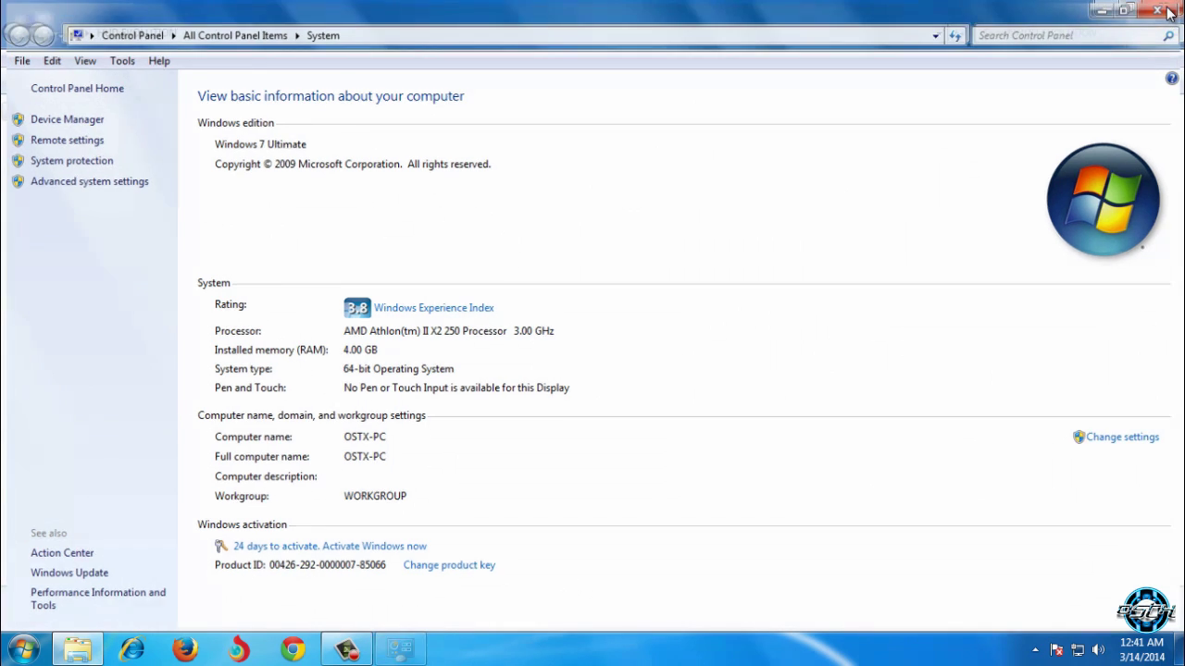
{"action": "left_click", "coordinate": [261, 189]}
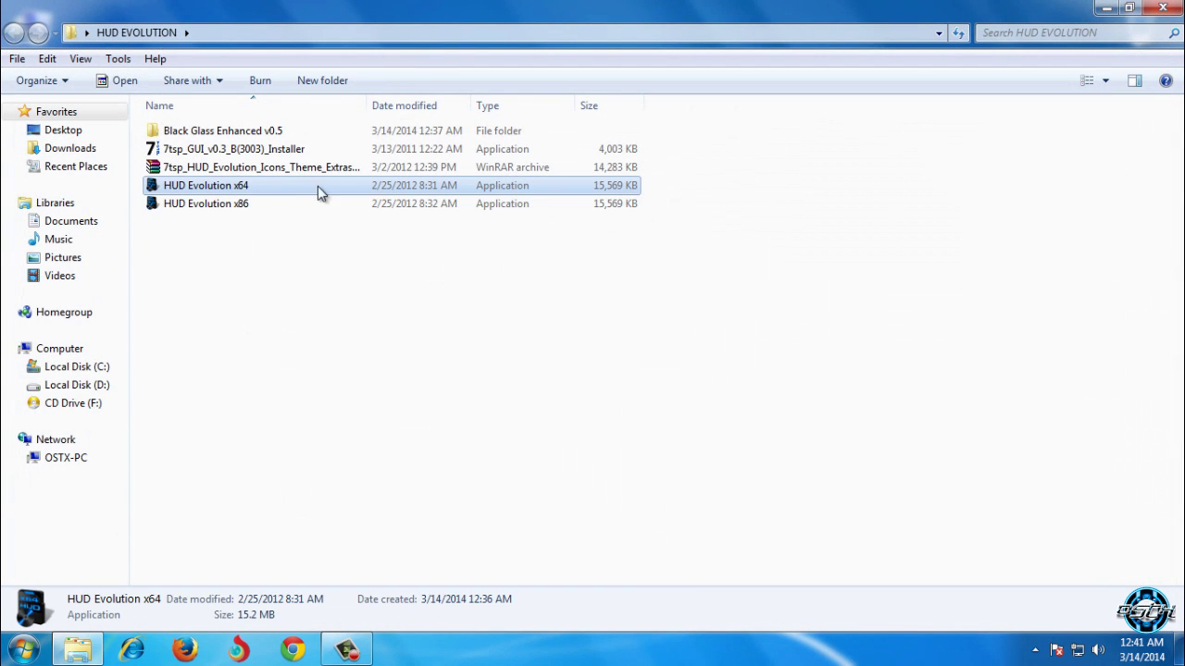
{"action": "double_click", "coordinate": [272, 198]}
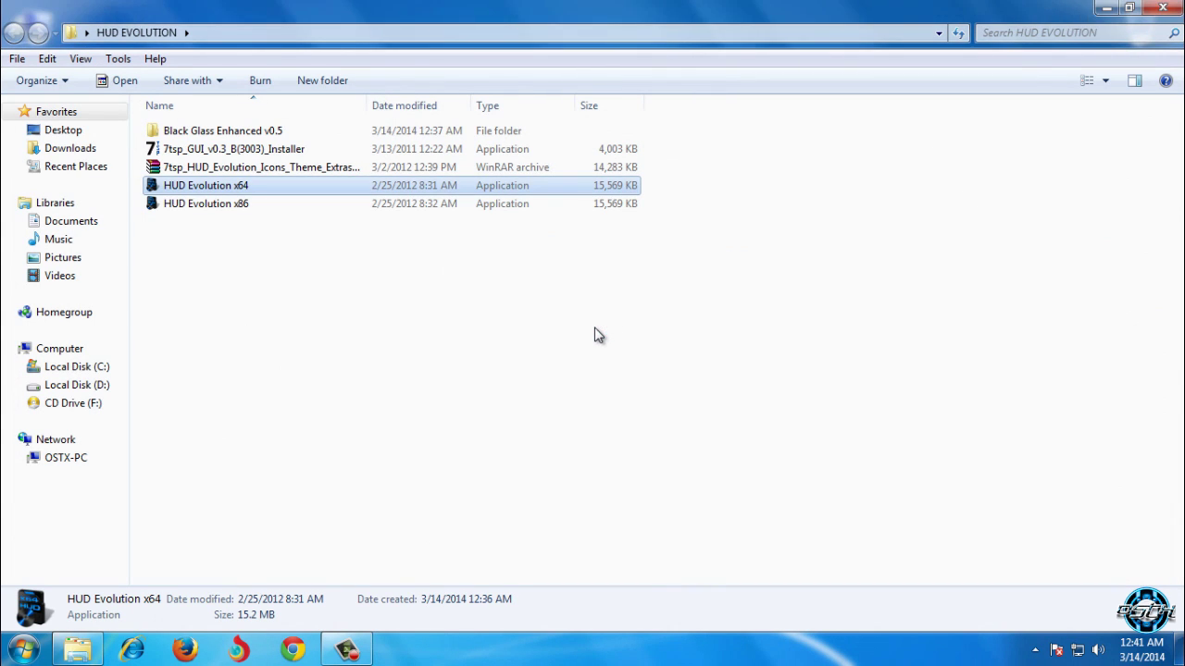
Dismiss the notice, agree to the license terms, and proceed to create a restore point.
{"action": "left_click", "coordinate": [586, 387]}
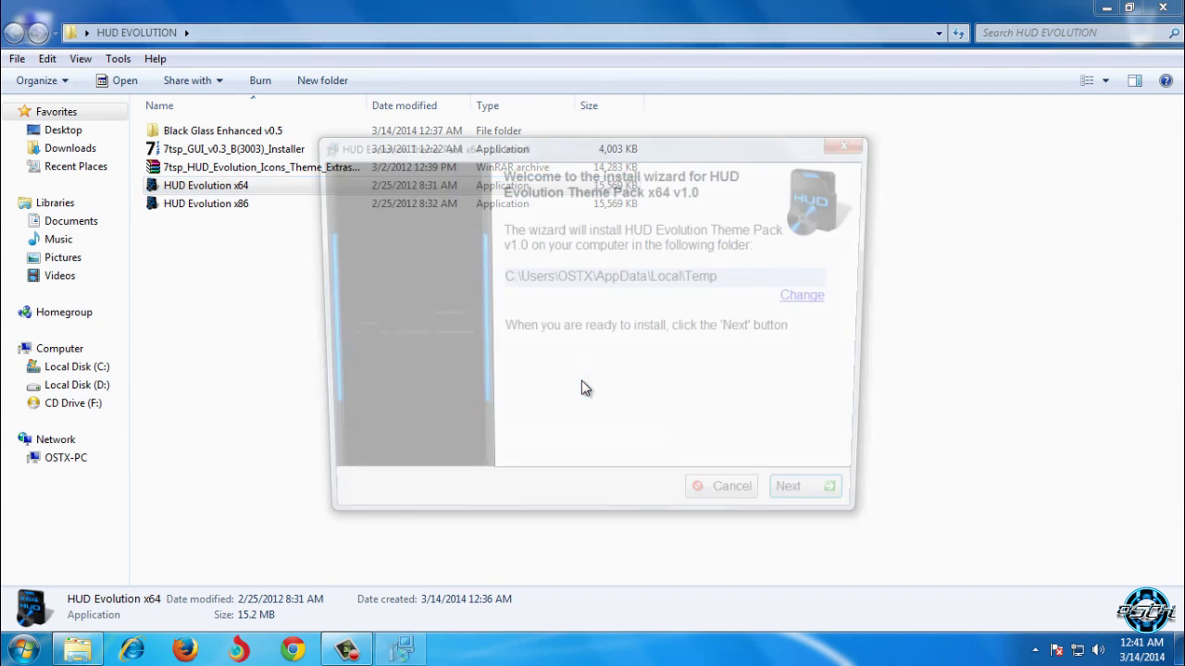
{"action": "left_click", "coordinate": [846, 508]}
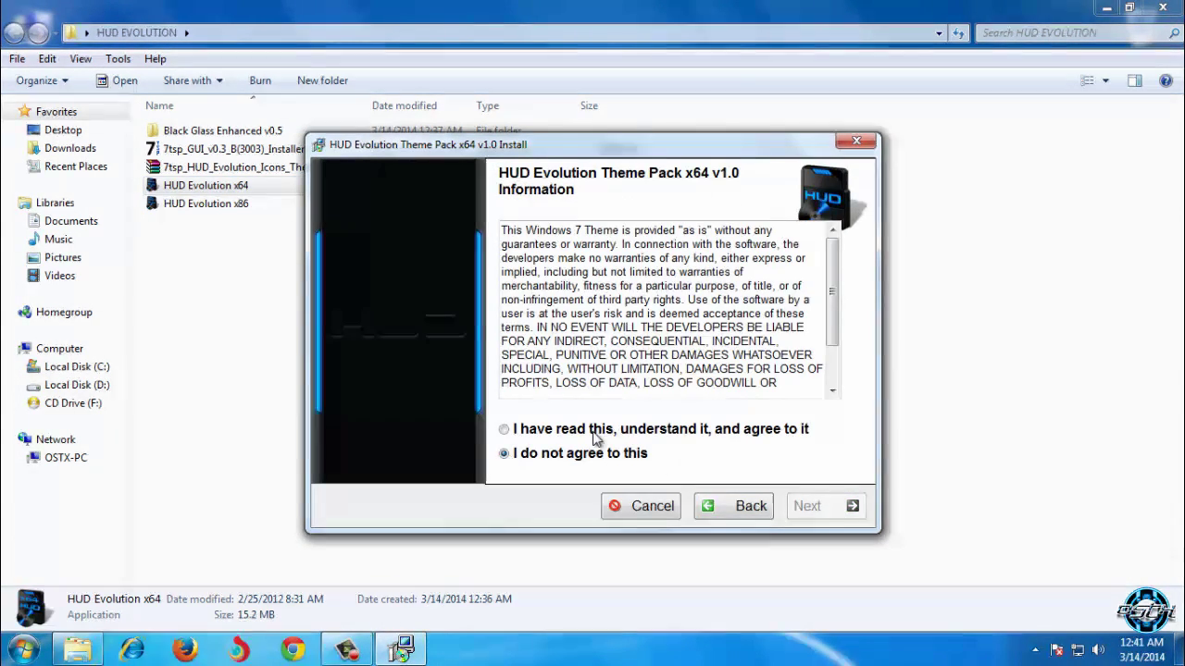
{"action": "left_click", "coordinate": [593, 431]}
{"action": "left_click", "coordinate": [837, 507]}
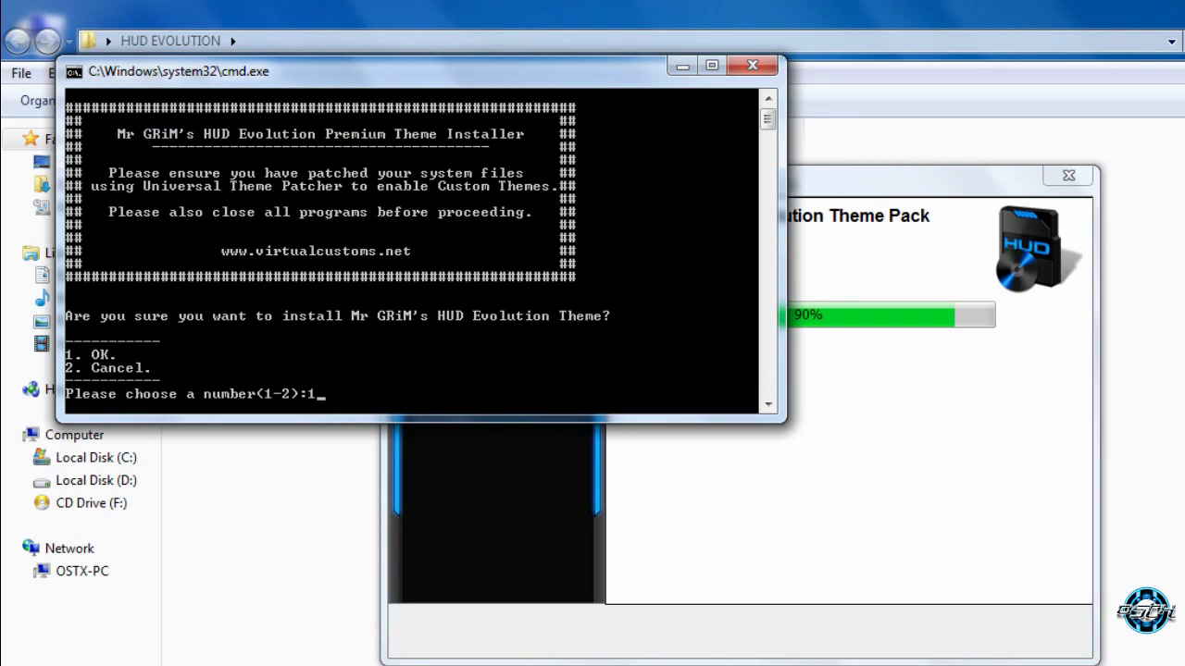
Confirm the theme install, answer 1 (yes) to the logon screen and 2 (no) to Theme Resource Changer.
{"action": "key", "text": "Return"}
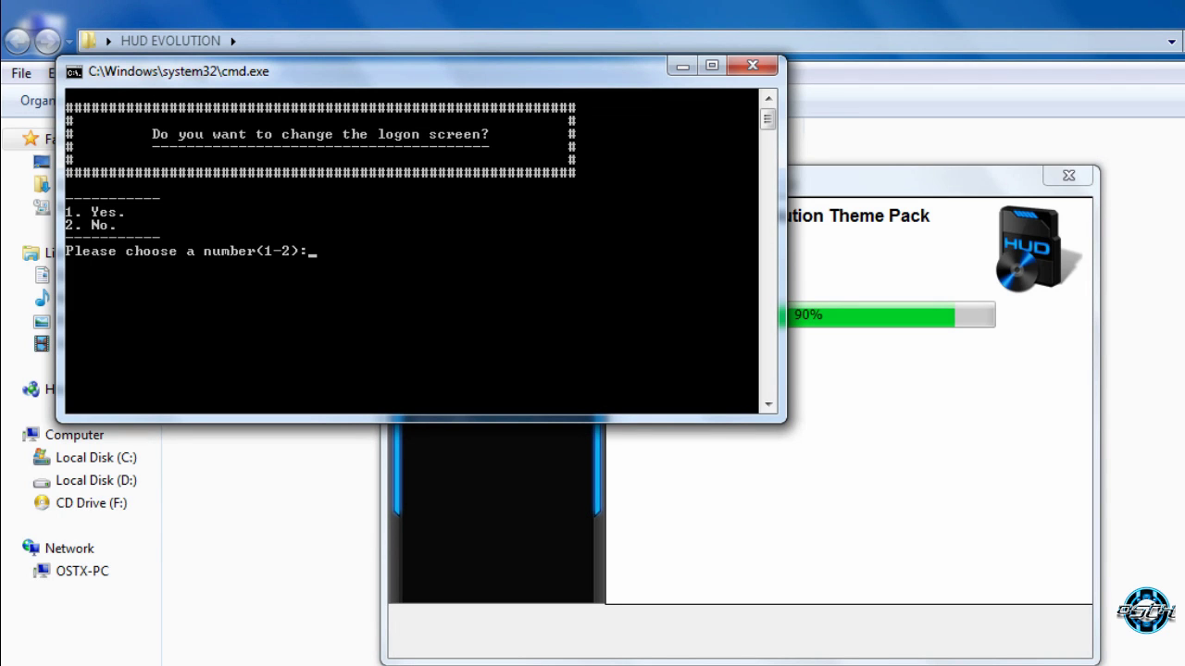
{"action": "type", "text": "1"}
{"action": "key", "text": "Return"}
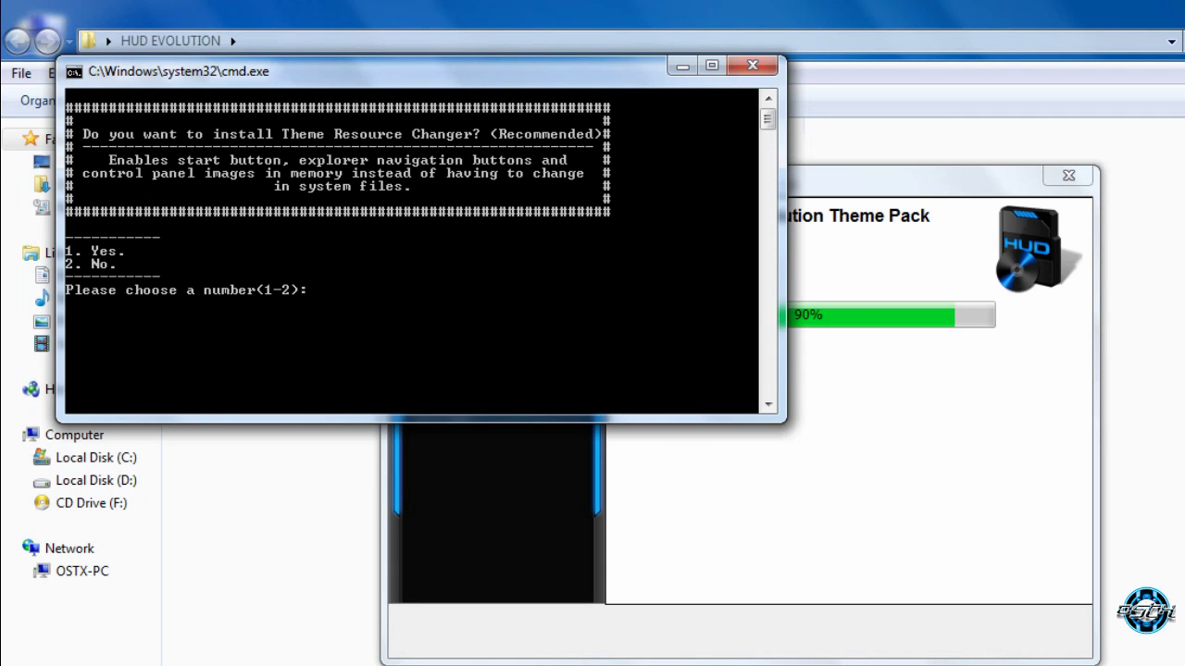
{"action": "type", "text": "2"}
{"action": "key", "text": "Return"}
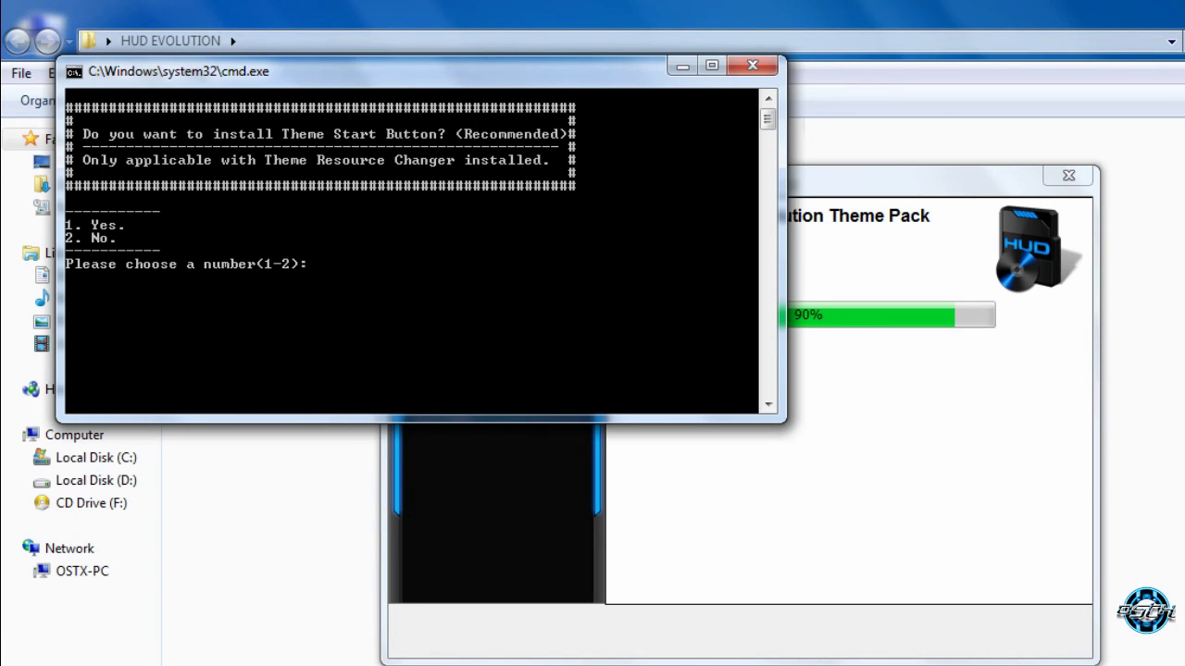
Answer 2 for Start button, 1 for Control Panel images, navigation buttons and fonts, then pick HUD Evolution.
{"action": "type", "text": "2"}
{"action": "key", "text": "Return"}
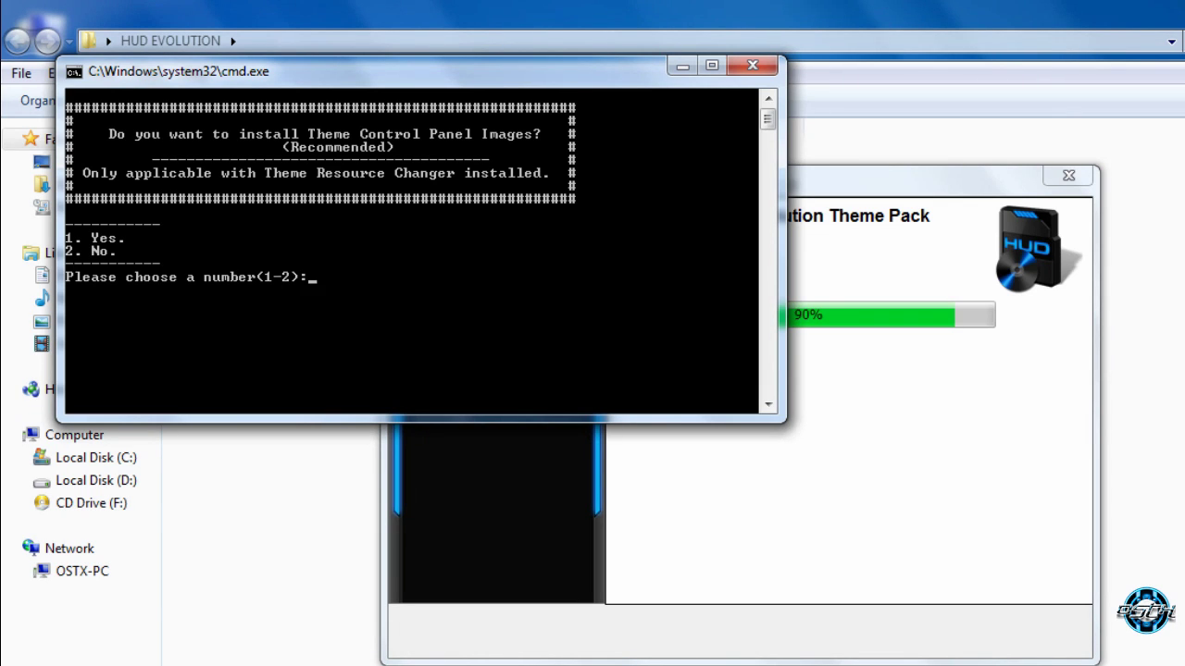
{"action": "type", "text": "1"}
{"action": "key", "text": "Return"}
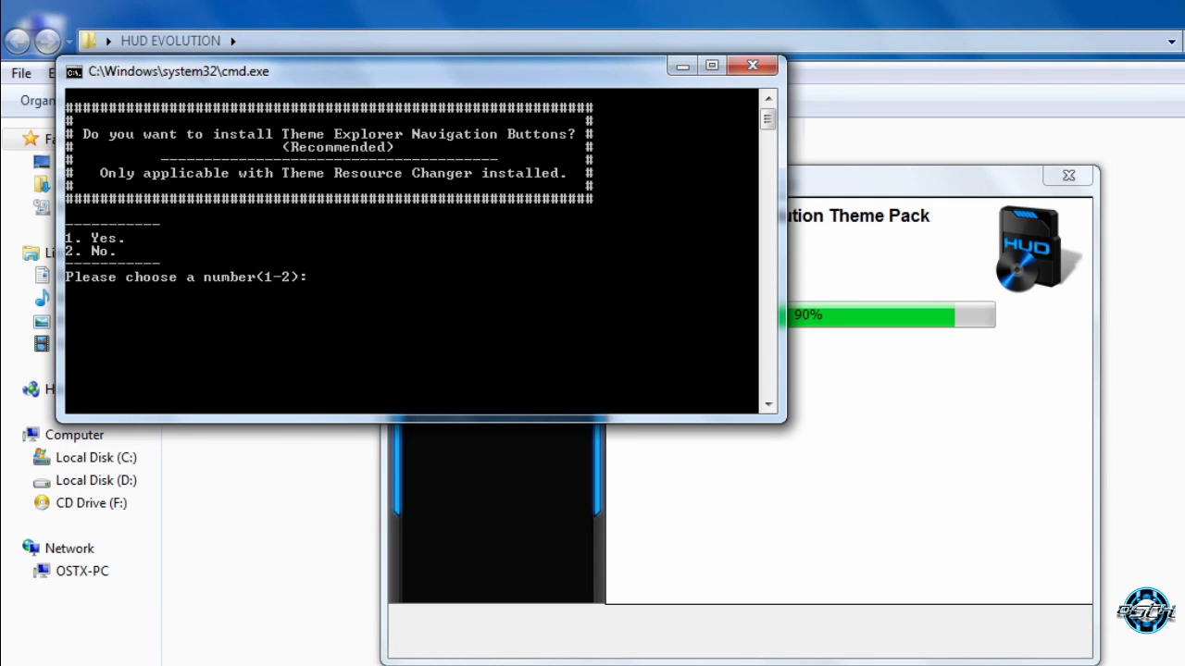
{"action": "type", "text": "1"}
{"action": "key", "text": "Return"}
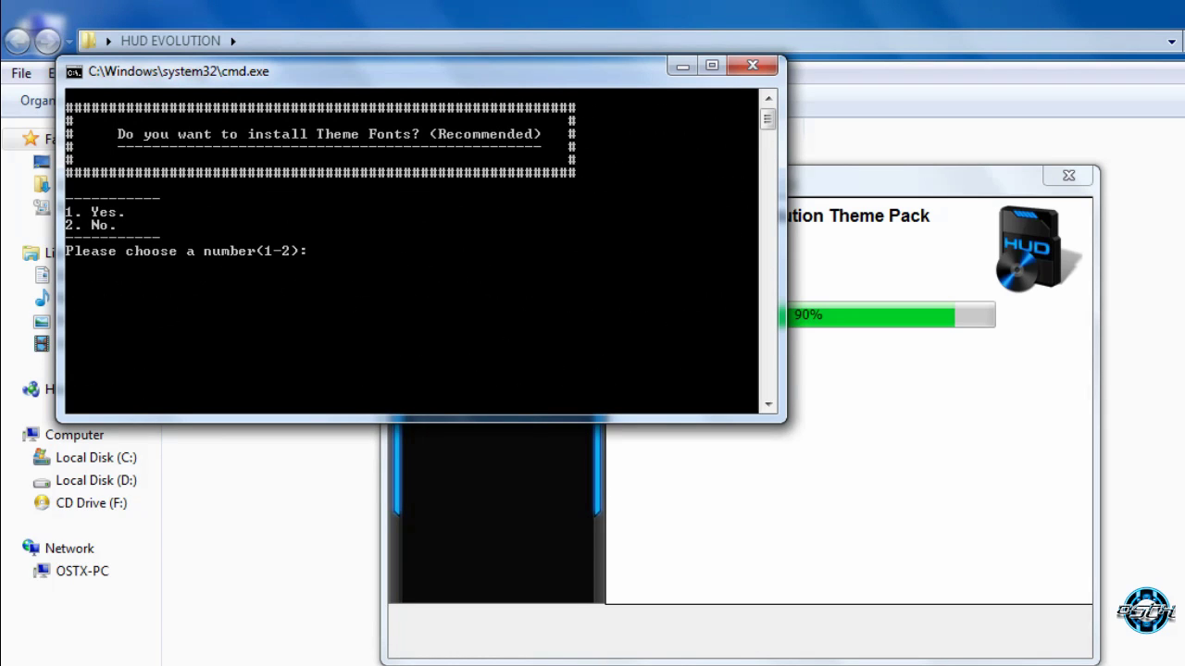
{"action": "type", "text": "1"}
{"action": "key", "text": "Return"}
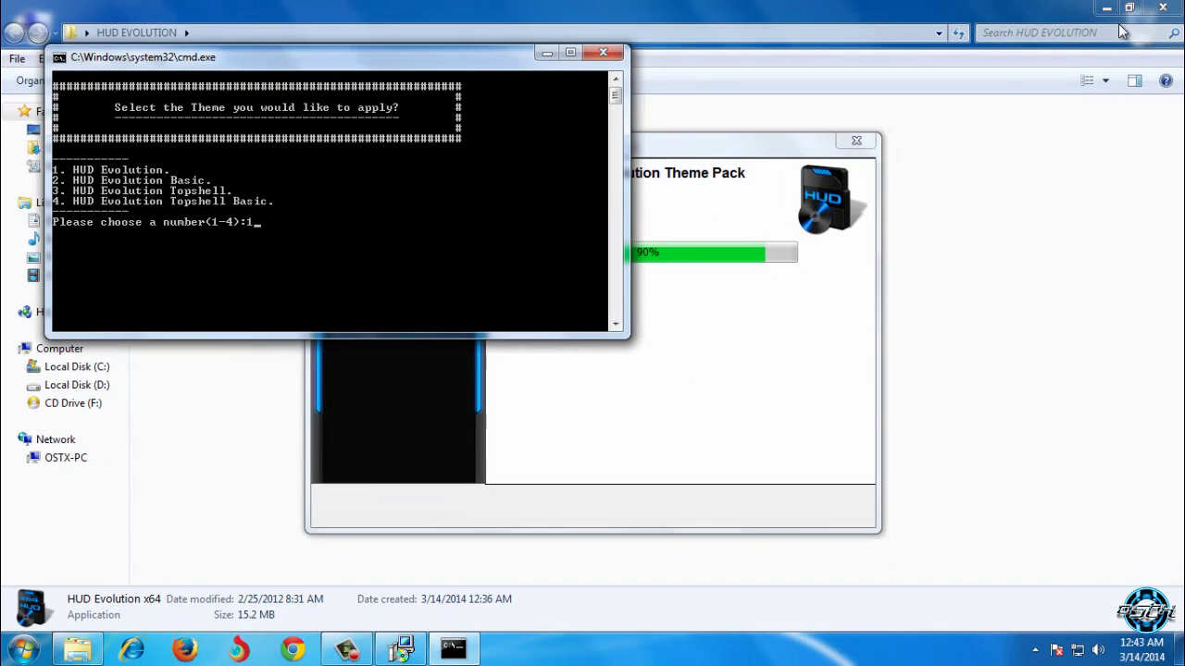
{"action": "key", "text": "Return"}
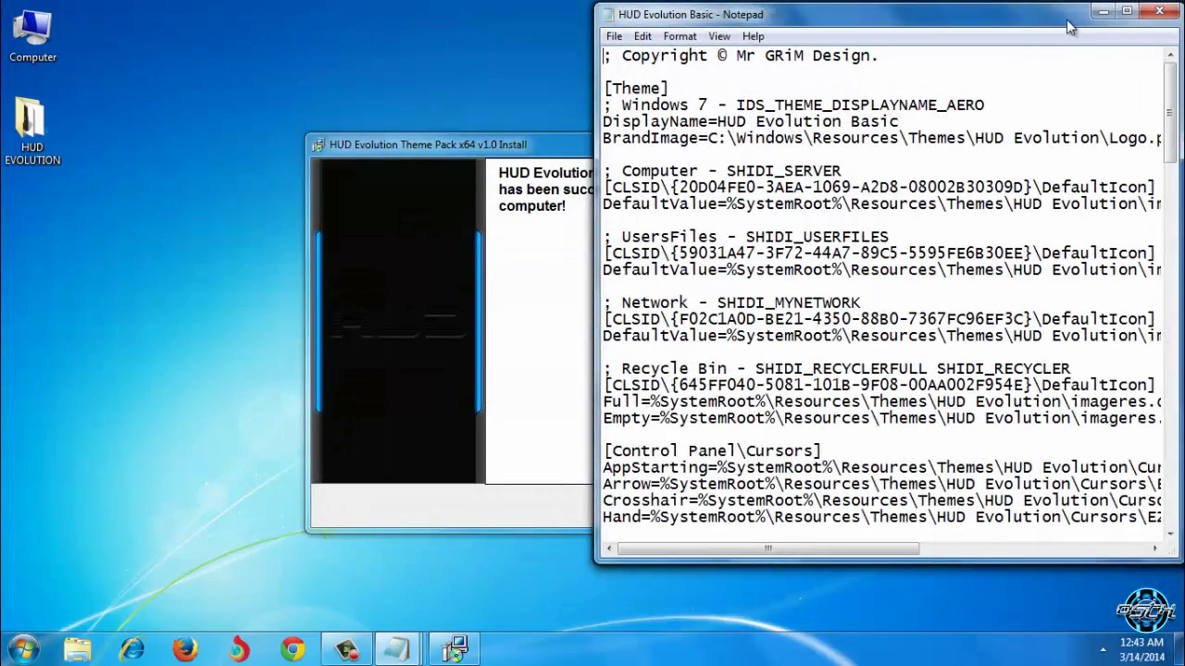
Close the HUD Evolution Basic, Topshell and main theme files in Notepad.
{"action": "left_click", "coordinate": [1159, 11]}
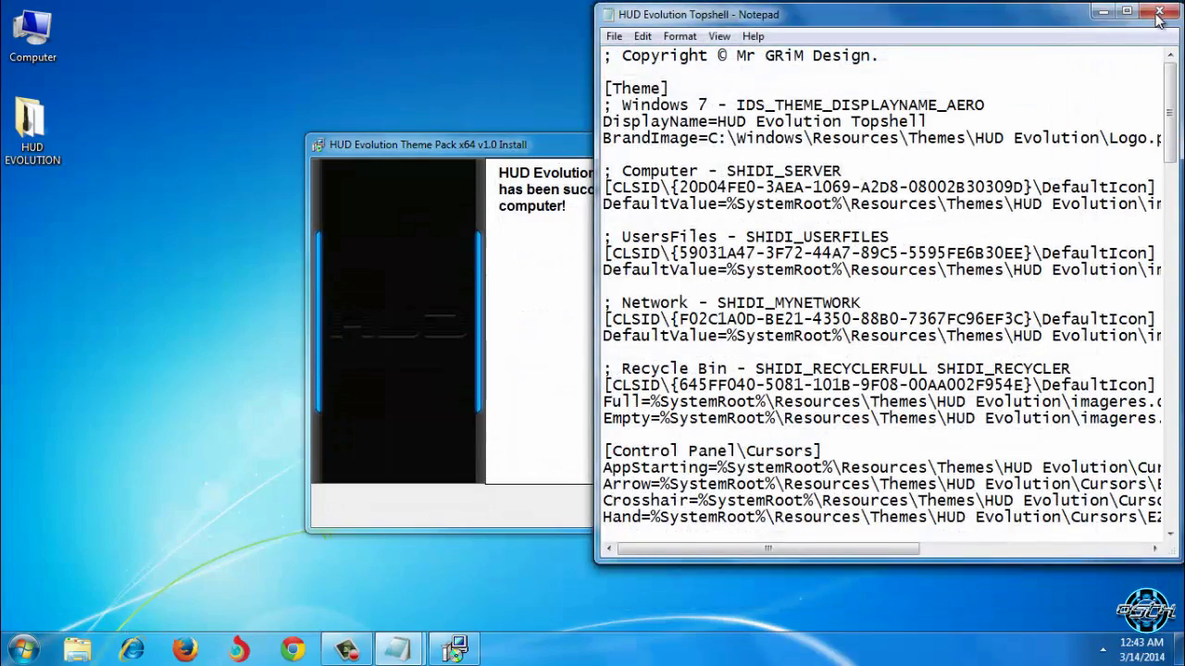
{"action": "left_click", "coordinate": [1159, 11]}
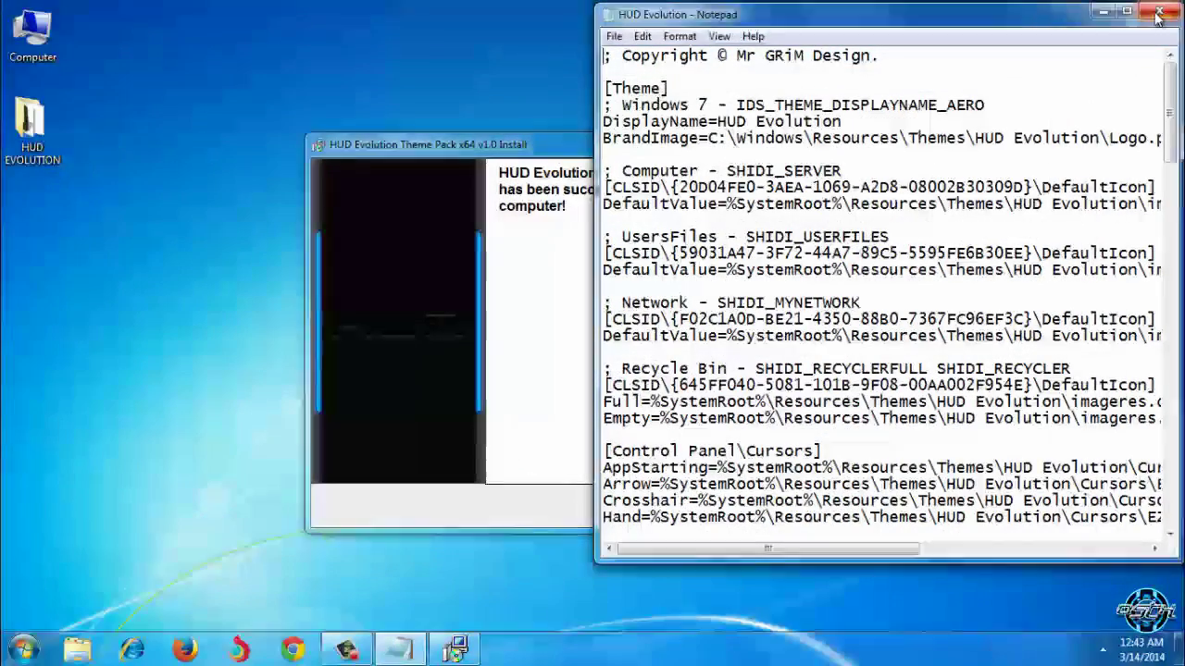
{"action": "left_click", "coordinate": [1156, 15]}
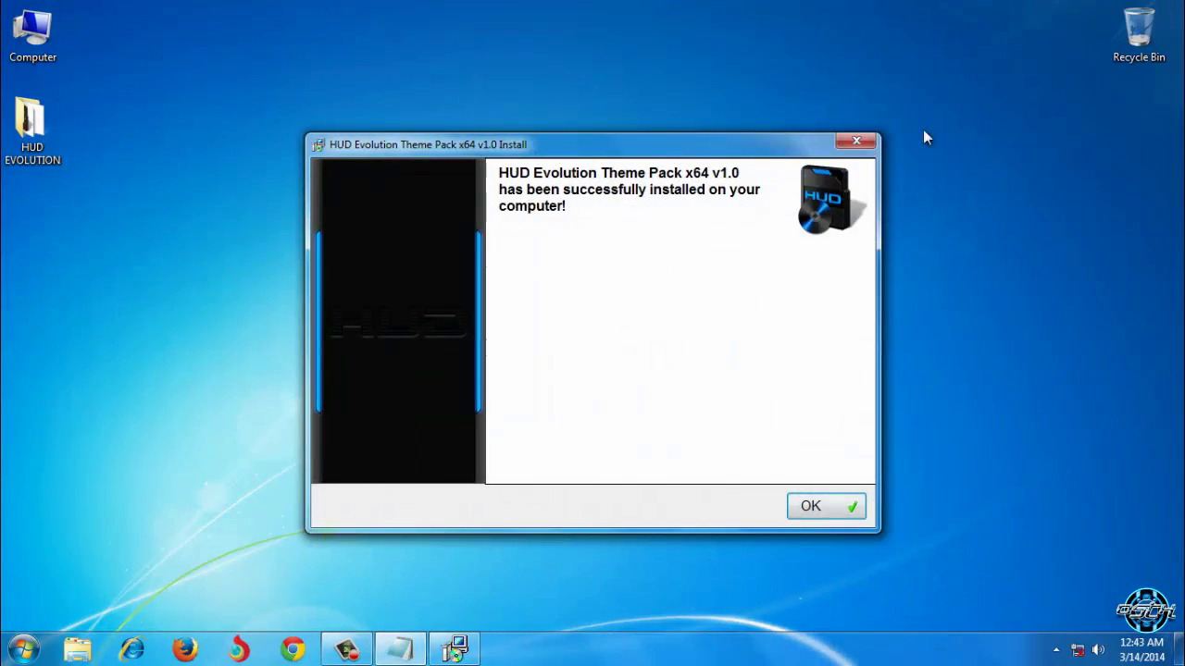
Dismiss the success message and apply HUD Evolution from Personalization's installed themes.
{"action": "left_click", "coordinate": [812, 507]}
{"action": "right_click", "coordinate": [582, 245]}
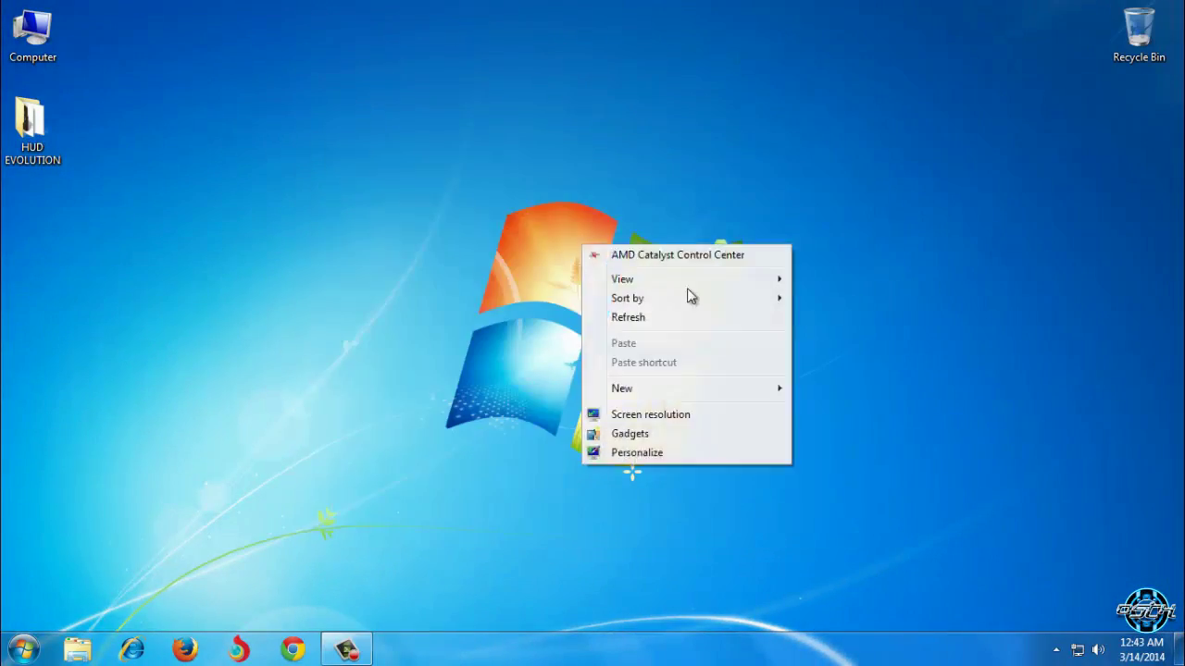
{"action": "left_click", "coordinate": [701, 457]}
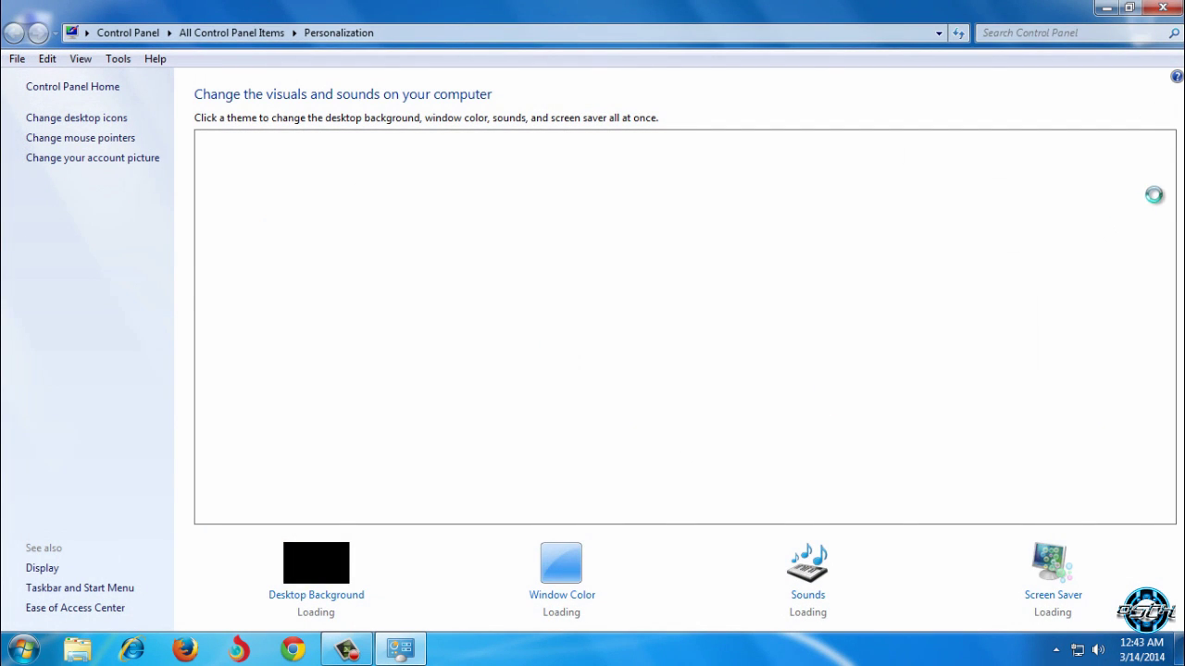
{"action": "scroll", "coordinate": [1158, 326], "scroll_direction": "down", "scroll_amount": 8}
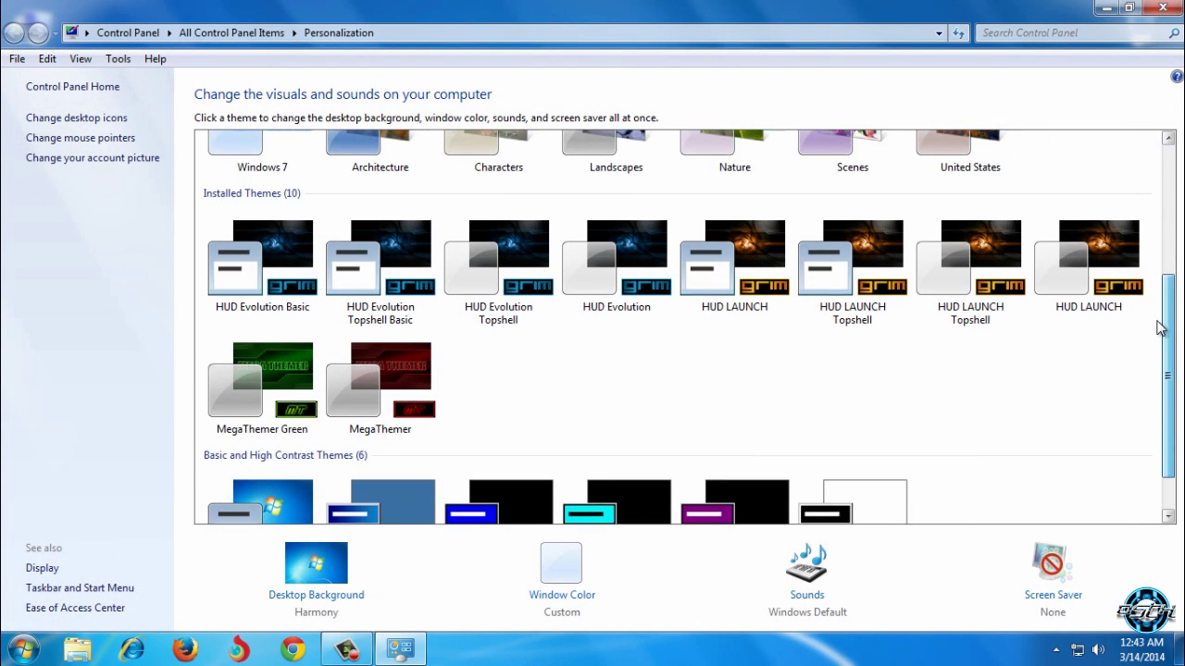
{"action": "scroll", "coordinate": [1157, 333], "scroll_direction": "down", "scroll_amount": 1}
{"action": "left_click", "coordinate": [611, 248]}
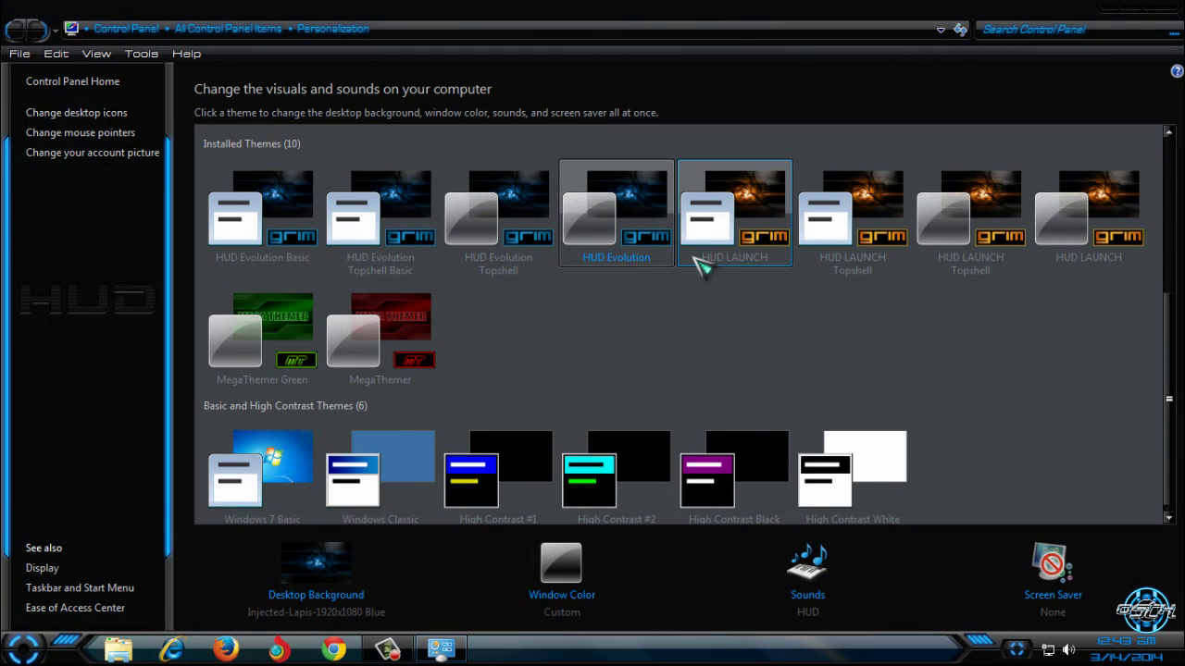
{"action": "scroll", "coordinate": [555, 342], "scroll_direction": "up", "scroll_amount": 1}
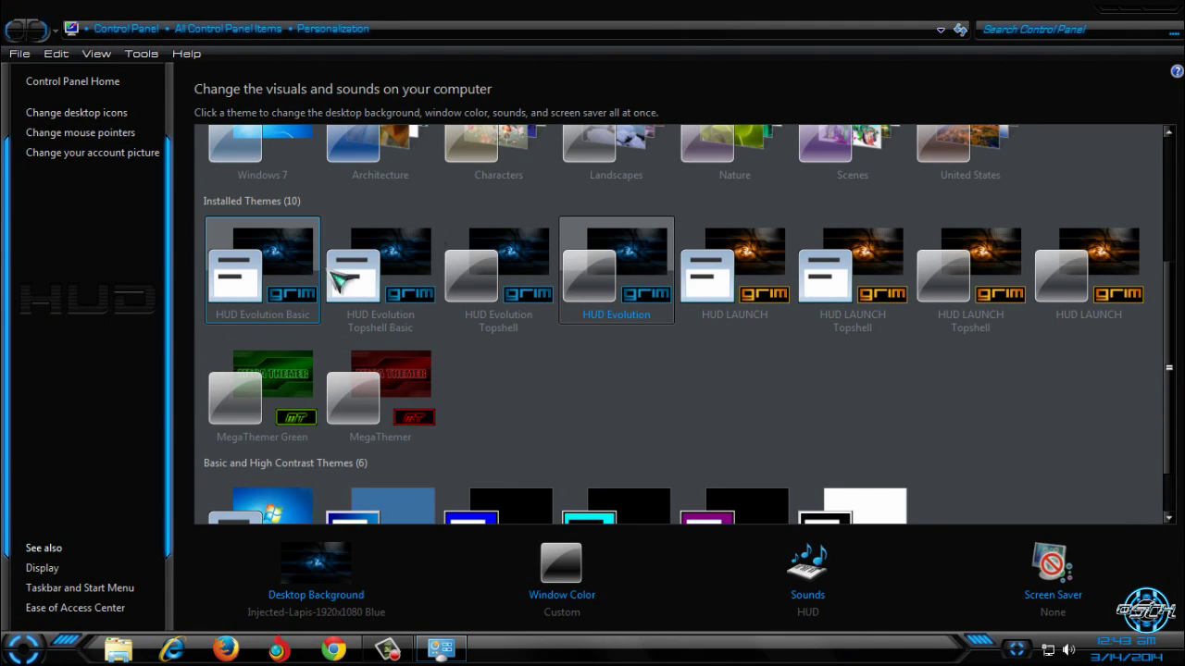
Close Personalization, refresh the desktop, and close the HUD EVOLUTION folder once the 7tsp installer is running.
{"action": "left_click", "coordinate": [1166, 21]}
{"action": "right_click", "coordinate": [395, 227]}
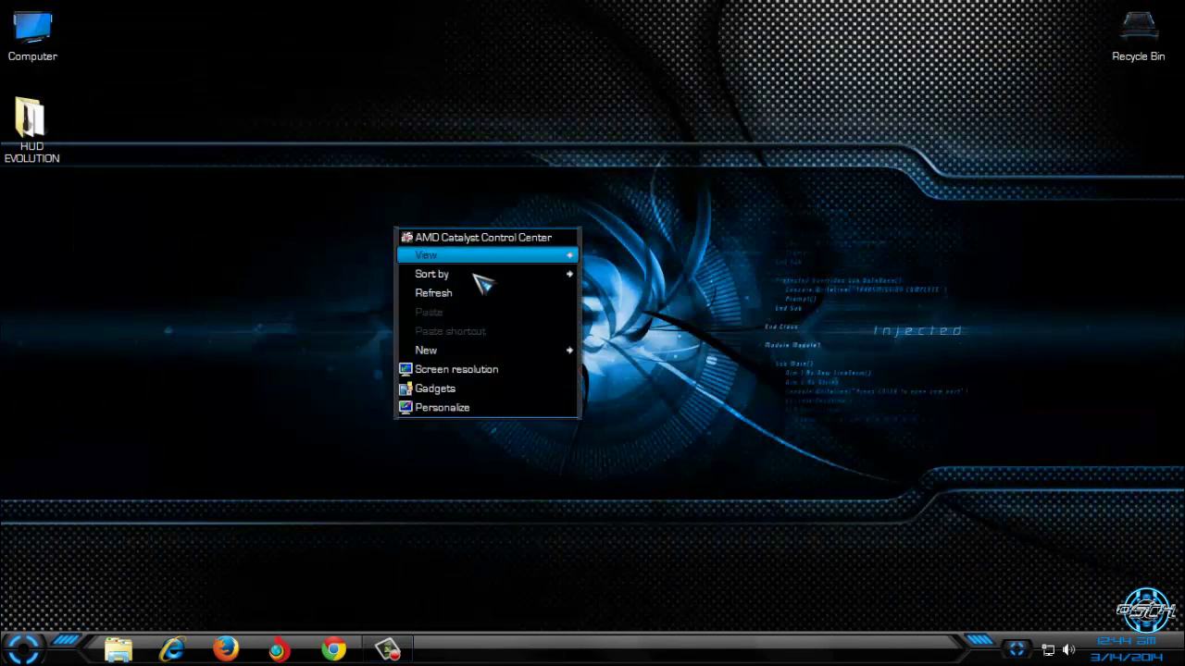
{"action": "left_click", "coordinate": [477, 295]}
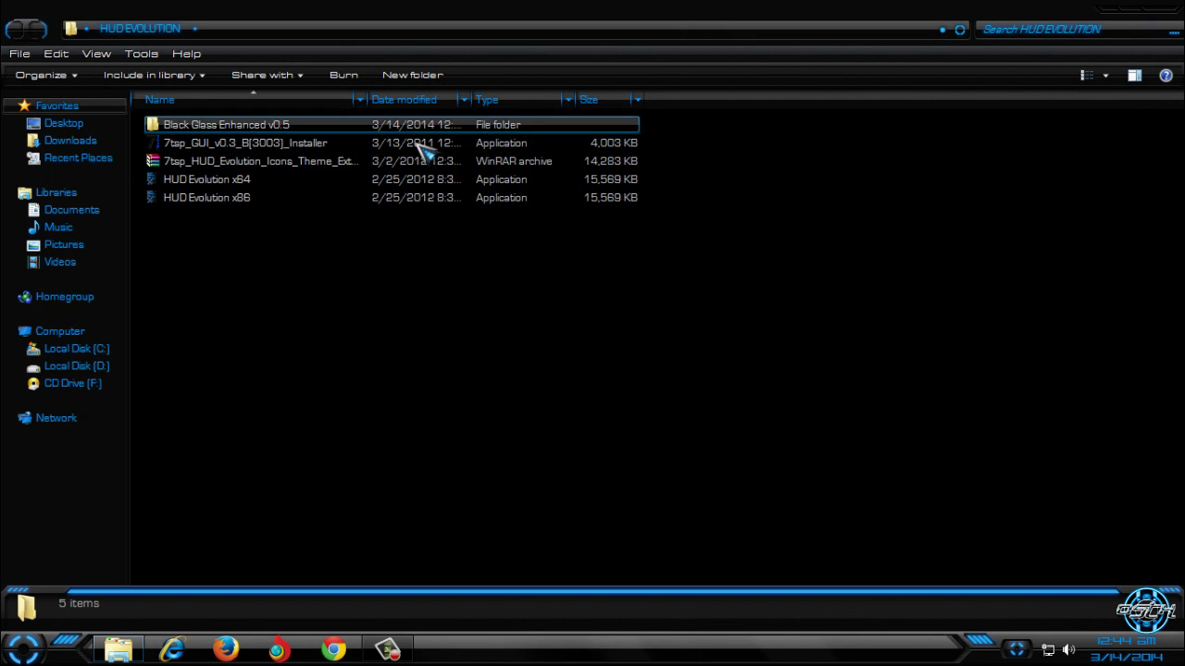
{"action": "left_click", "coordinate": [1168, 13]}
{"action": "mouse_move", "coordinate": [542, 589]}
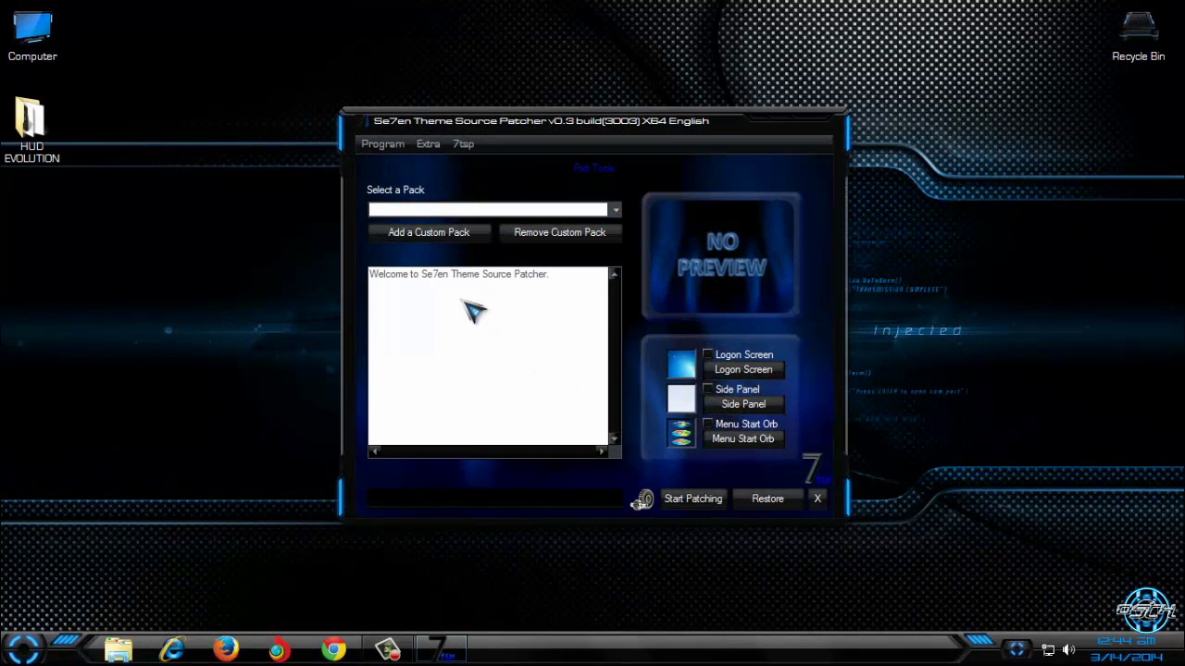
Add the HUD Evolution icons 7tsp archive from the HUD EVOLUTION folder as a custom pack and start patching.
{"action": "left_click", "coordinate": [406, 235]}
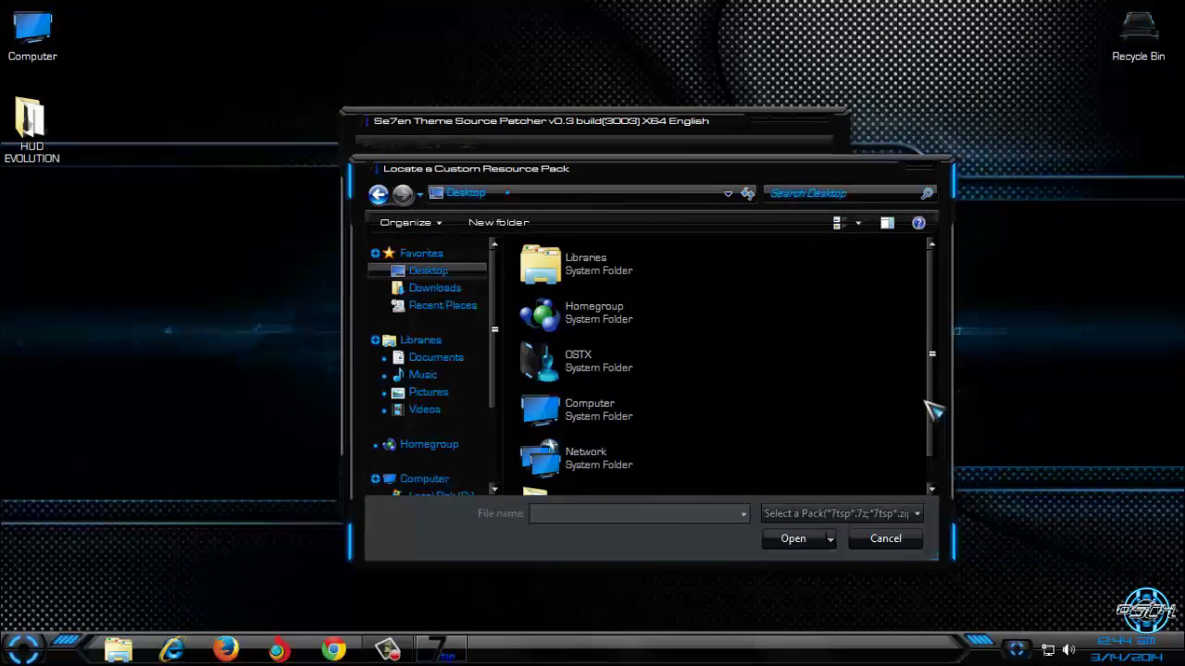
{"action": "scroll", "coordinate": [932, 410], "scroll_direction": "down", "scroll_amount": 1}
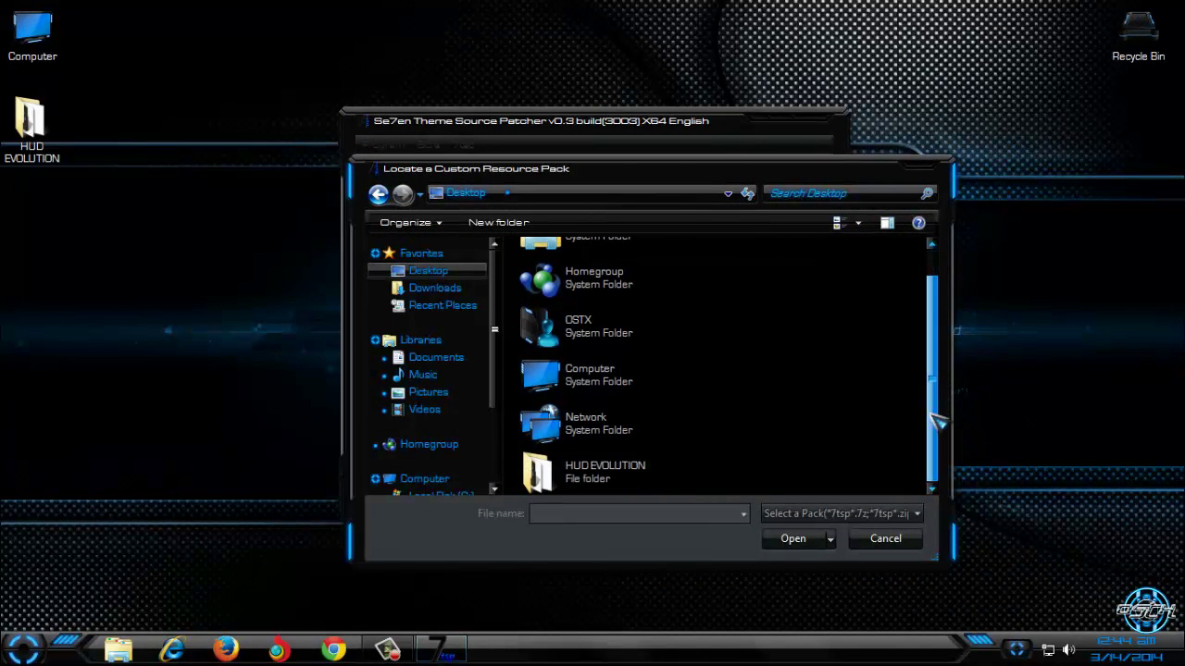
{"action": "double_click", "coordinate": [693, 470]}
{"action": "left_click", "coordinate": [602, 294]}
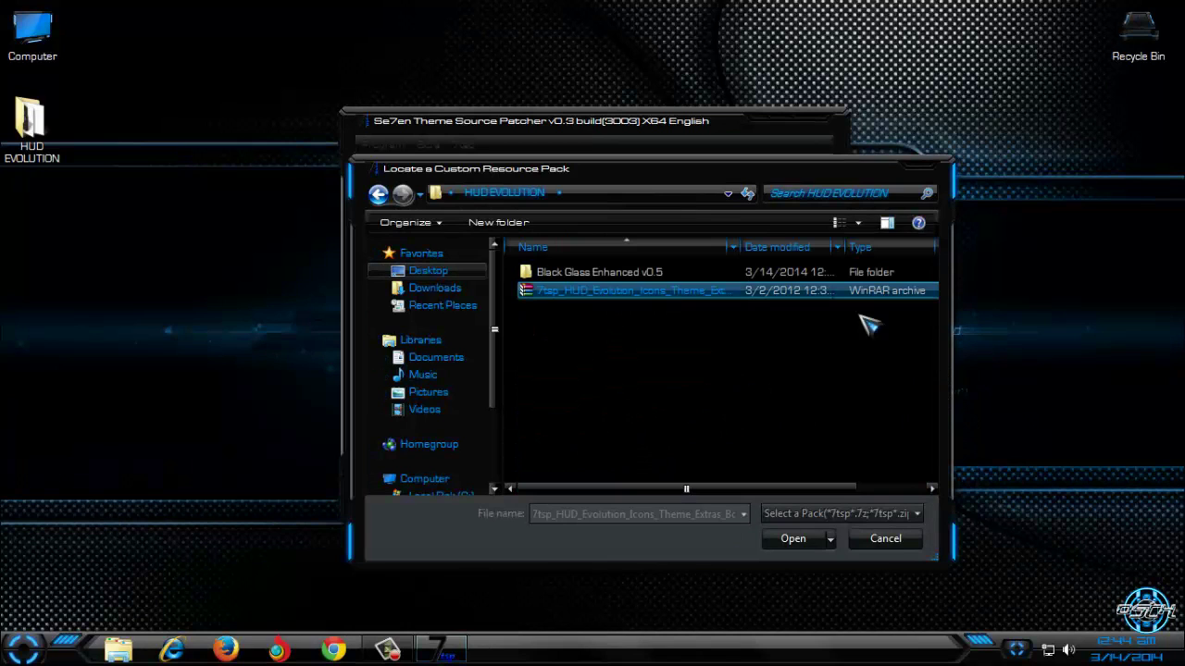
{"action": "left_click", "coordinate": [806, 539]}
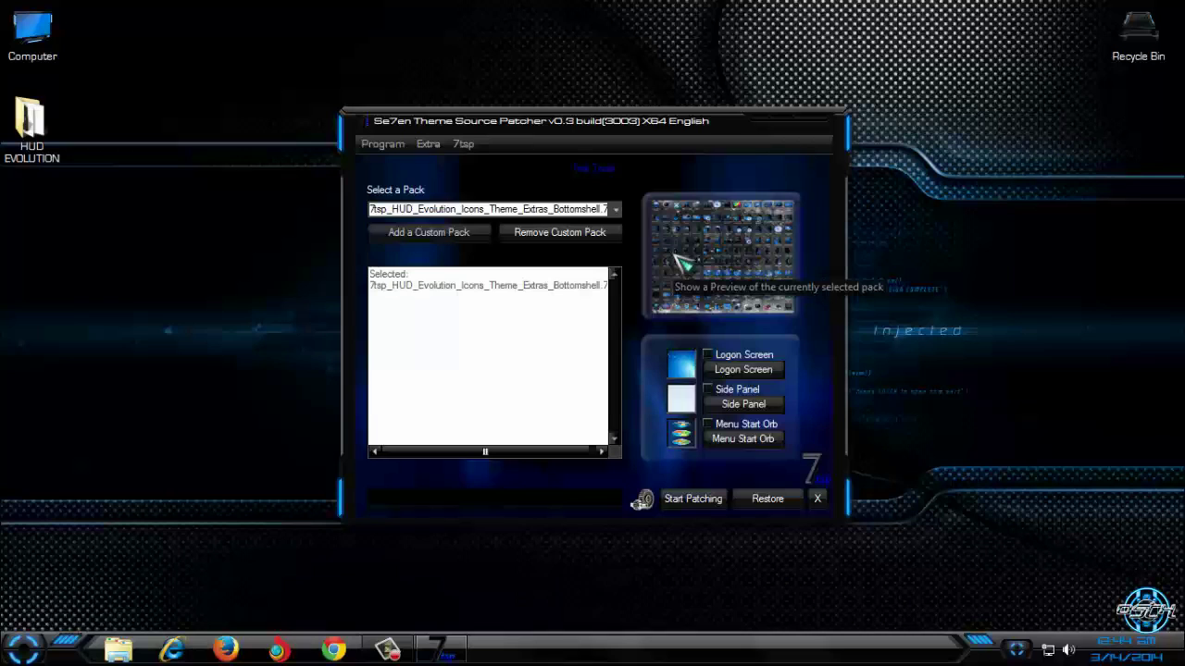
{"action": "left_click", "coordinate": [701, 505]}
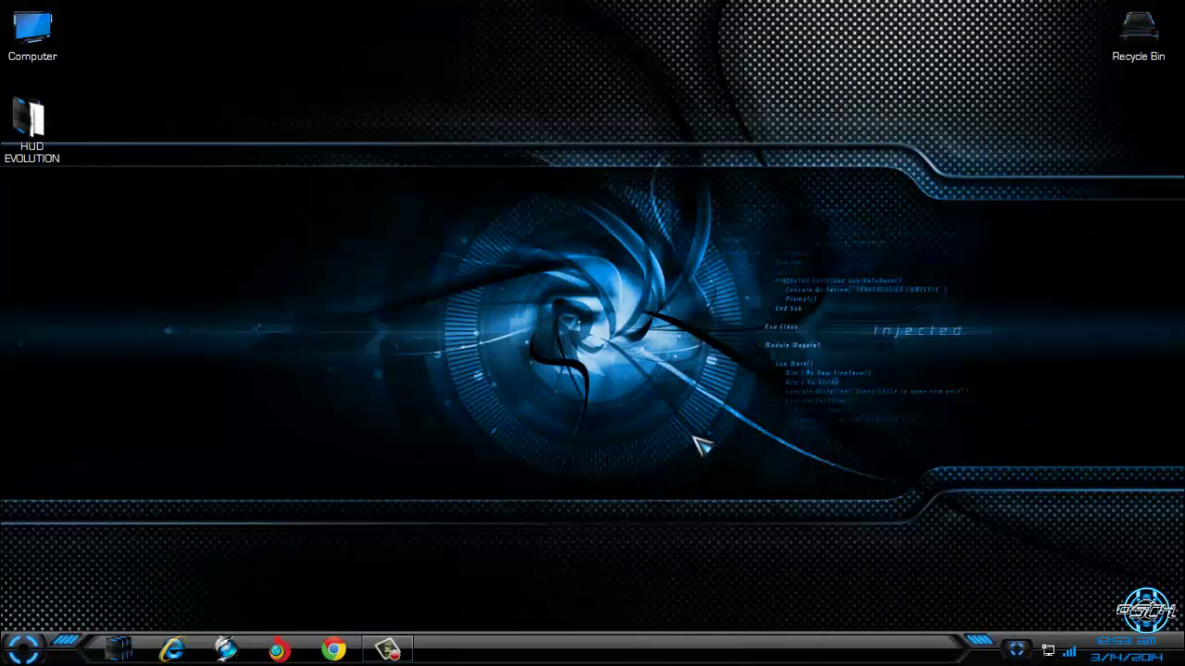
Glance at the Computer window, then select BlackGlassEnhanced in HUD EVOLUTION > Black Glass Enhanced v0.5 > Black Glass Enhanced.
{"action": "double_click", "coordinate": [35, 38]}
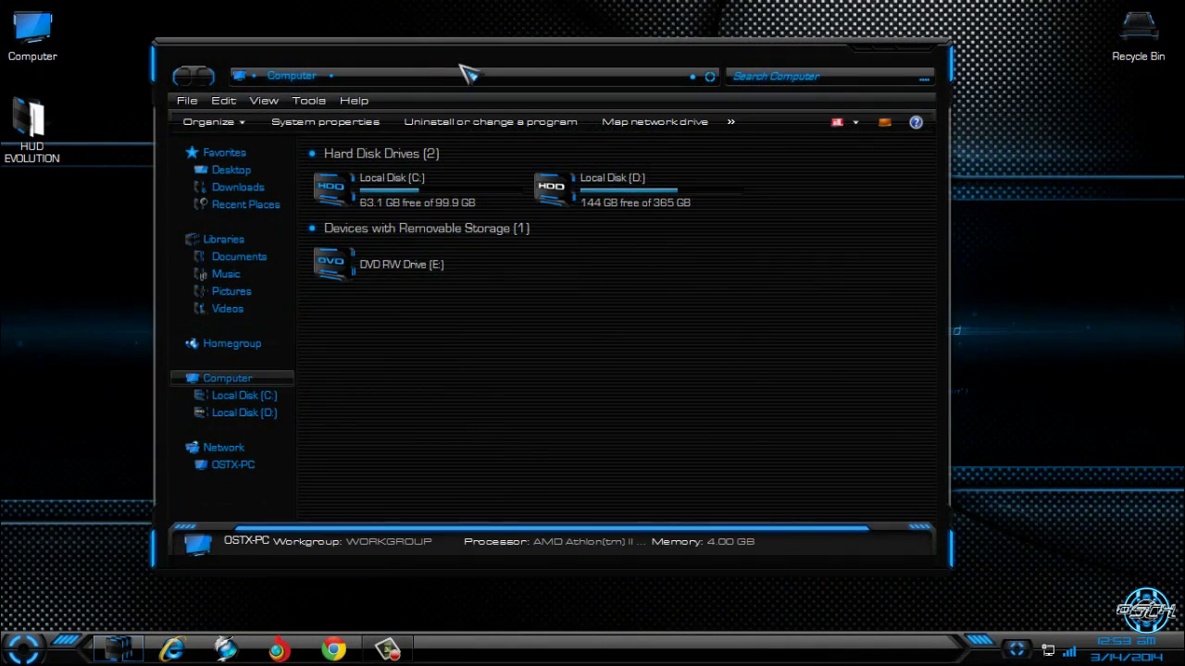
{"action": "left_click_drag", "start_coordinate": [463, 71], "coordinate": [614, 71]}
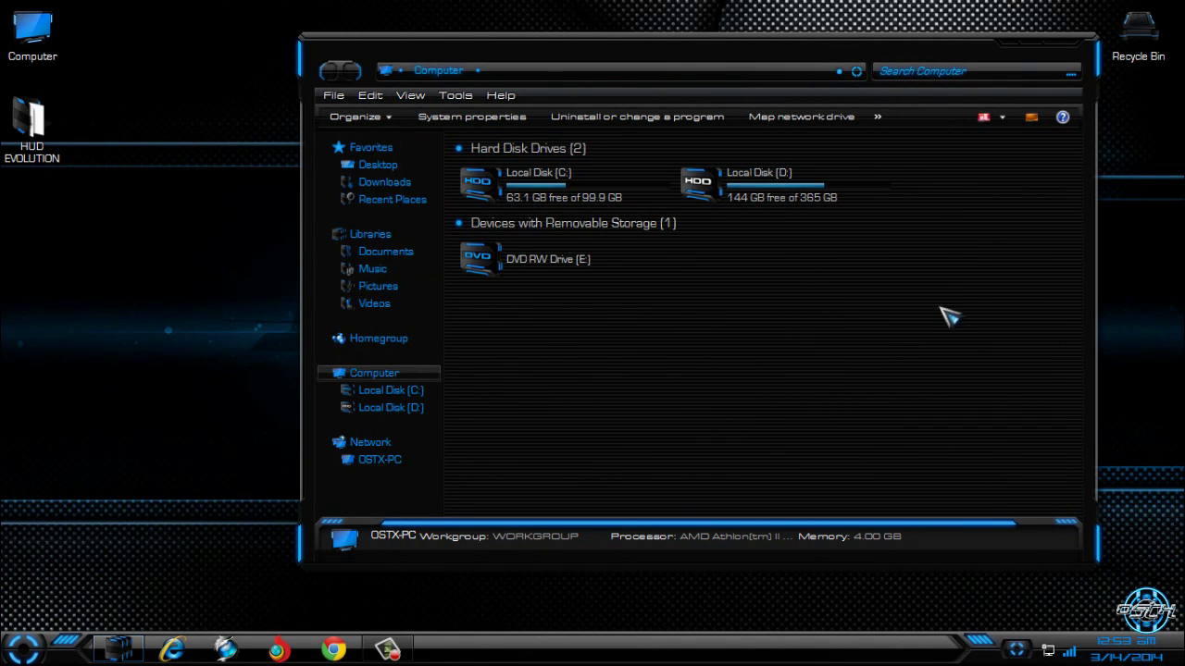
{"action": "left_click", "coordinate": [1063, 45]}
{"action": "double_click", "coordinate": [47, 125]}
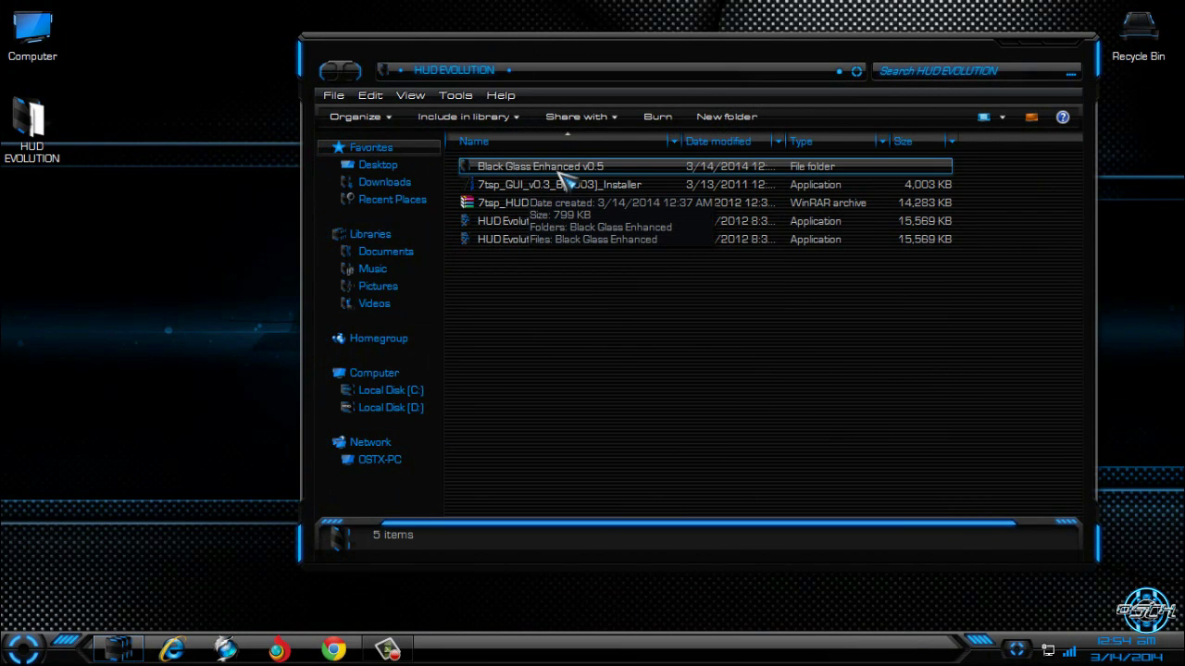
{"action": "double_click", "coordinate": [559, 173]}
{"action": "double_click", "coordinate": [542, 175]}
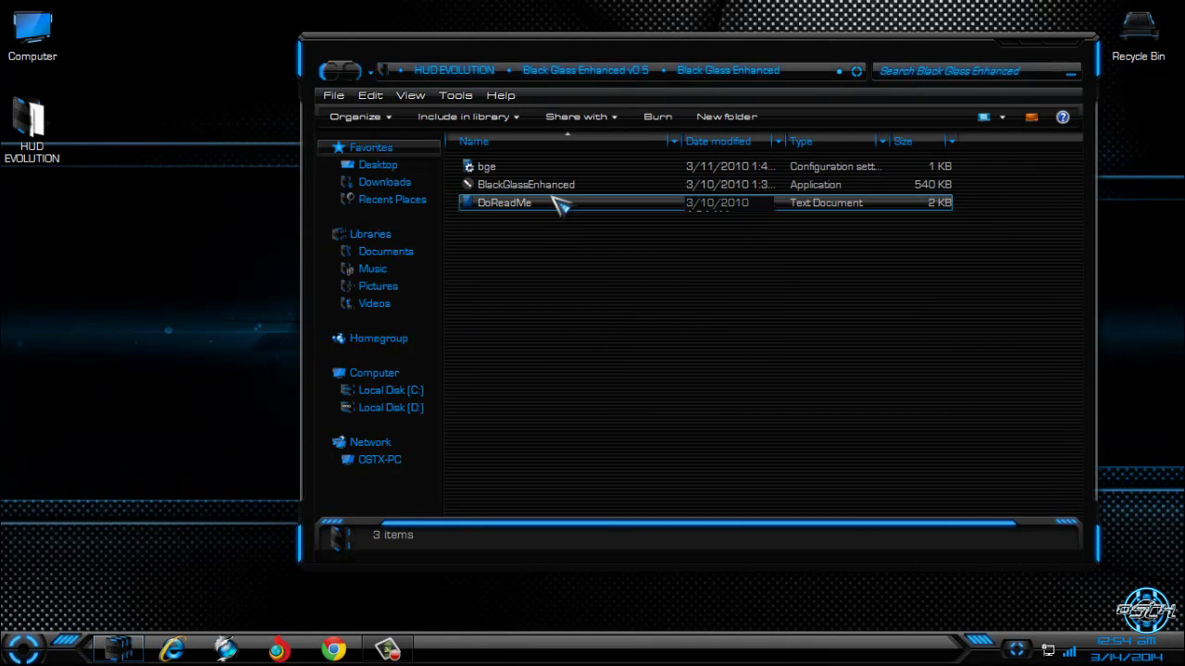
{"action": "left_click", "coordinate": [555, 189]}
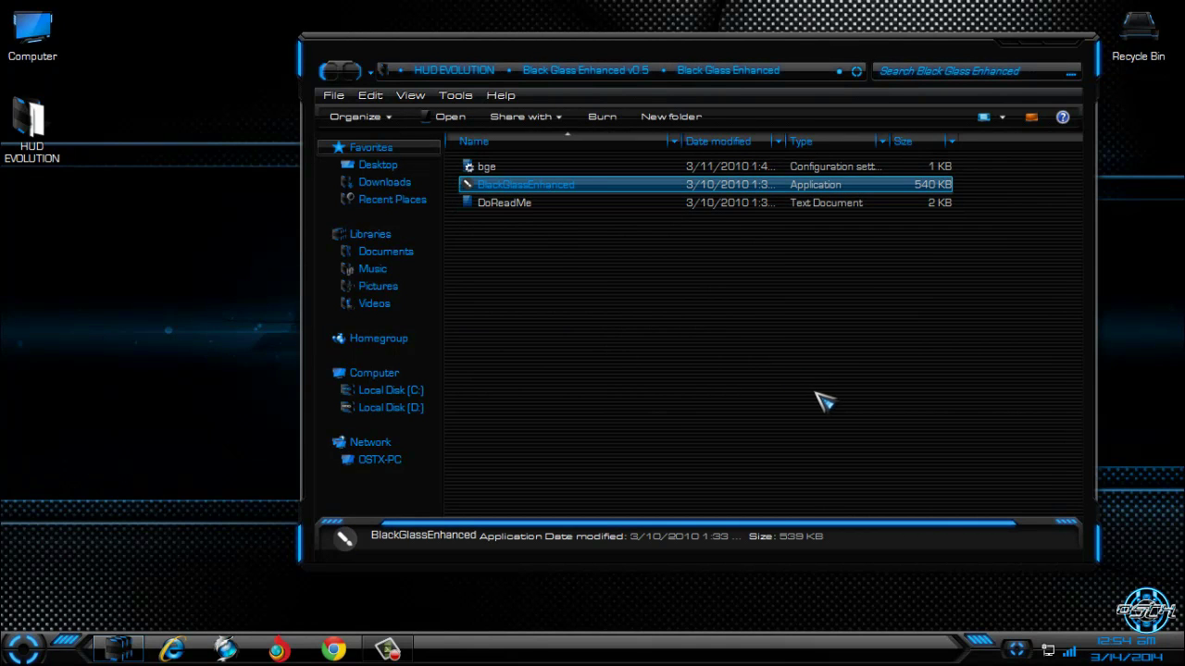
Close the folder and check the maximized Computer window's new black glass transparency.
{"action": "left_click", "coordinate": [1018, 650]}
{"action": "left_click", "coordinate": [1064, 57]}
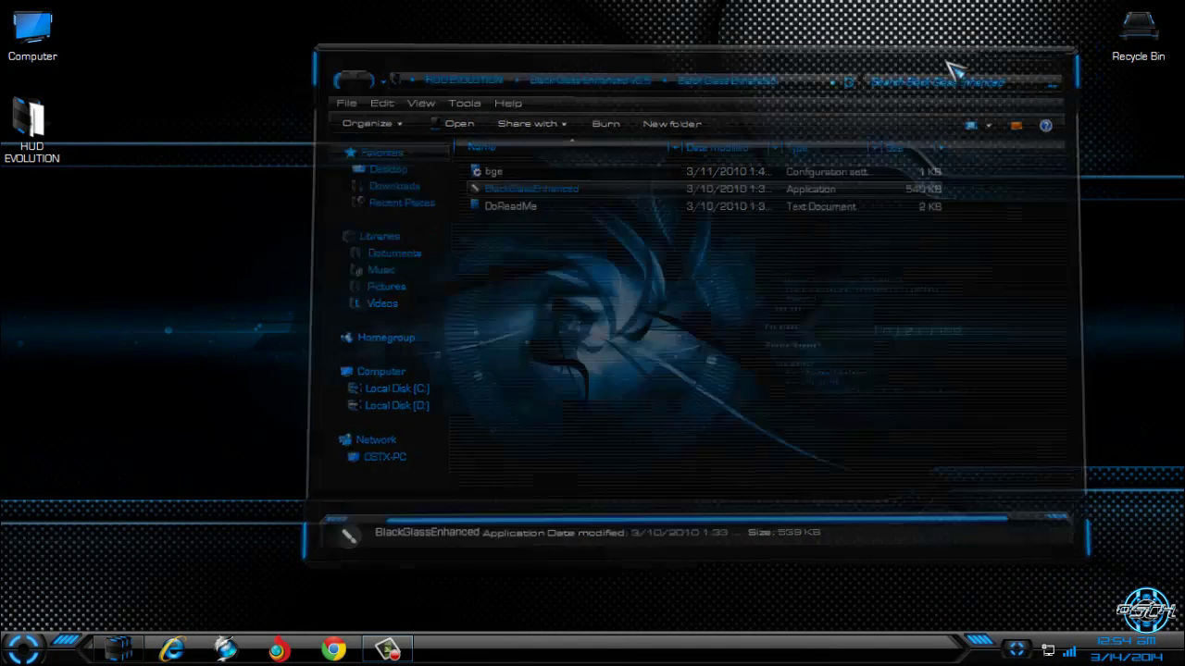
{"action": "double_click", "coordinate": [56, 37]}
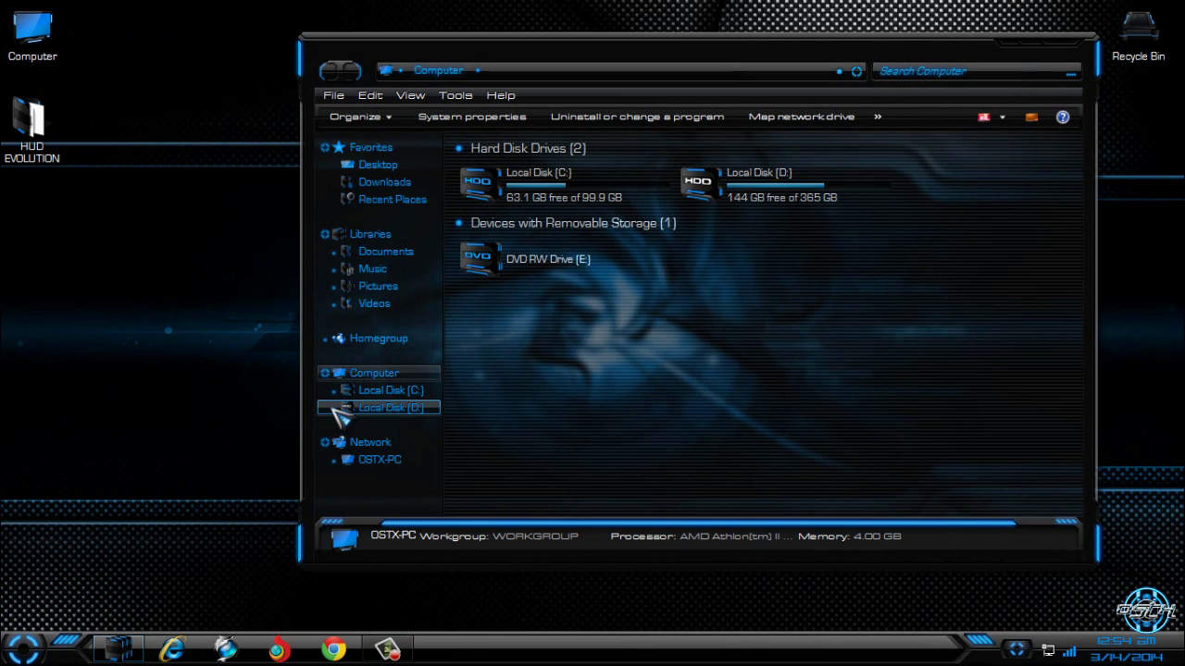
{"action": "left_click", "coordinate": [1040, 49]}
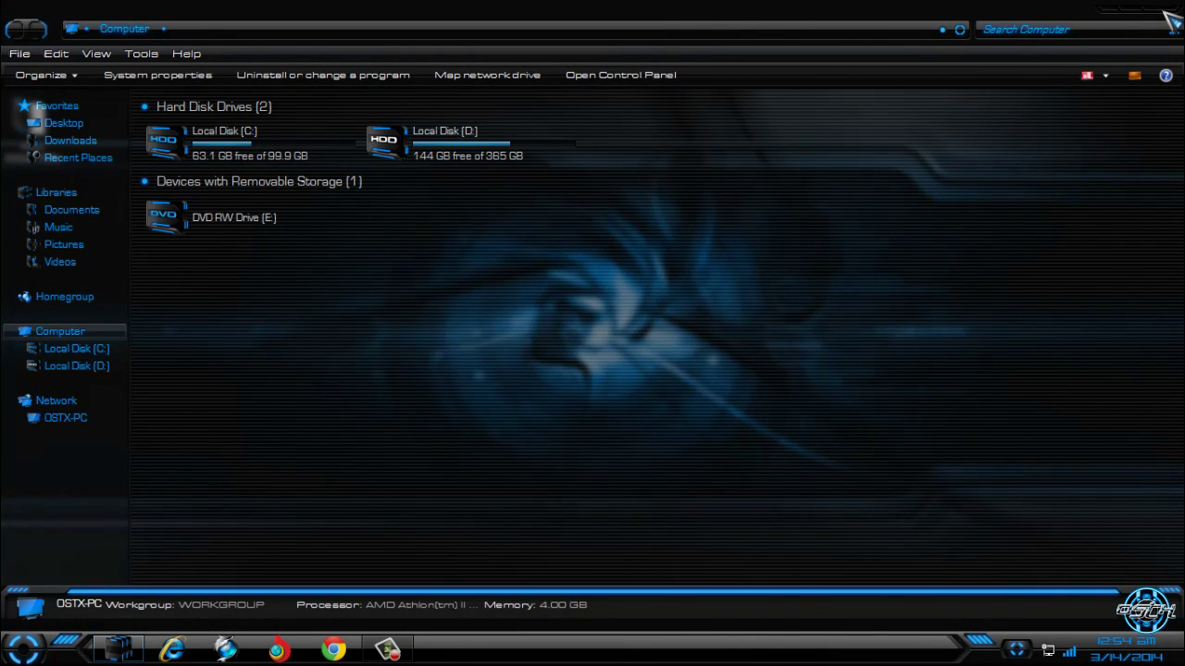
{"action": "left_click", "coordinate": [1165, 12]}
Refresh the desktop and look at the Start menu's shutdown options.
{"action": "right_click", "coordinate": [397, 165]}
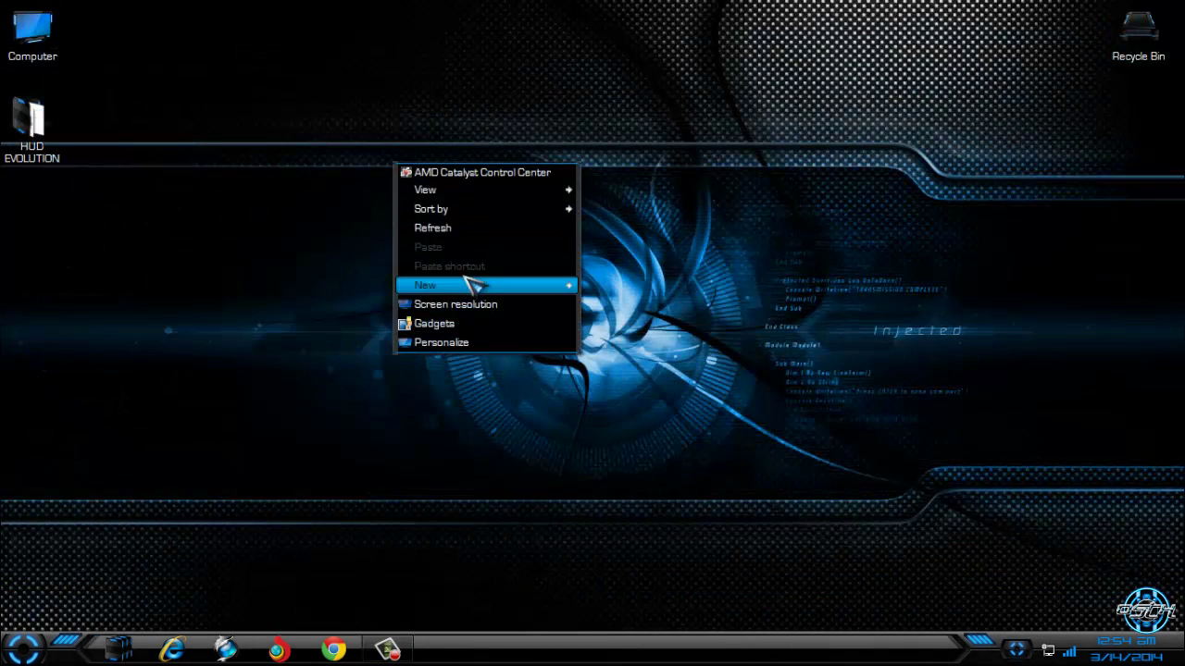
{"action": "left_click", "coordinate": [488, 229]}
{"action": "left_click", "coordinate": [23, 648]}
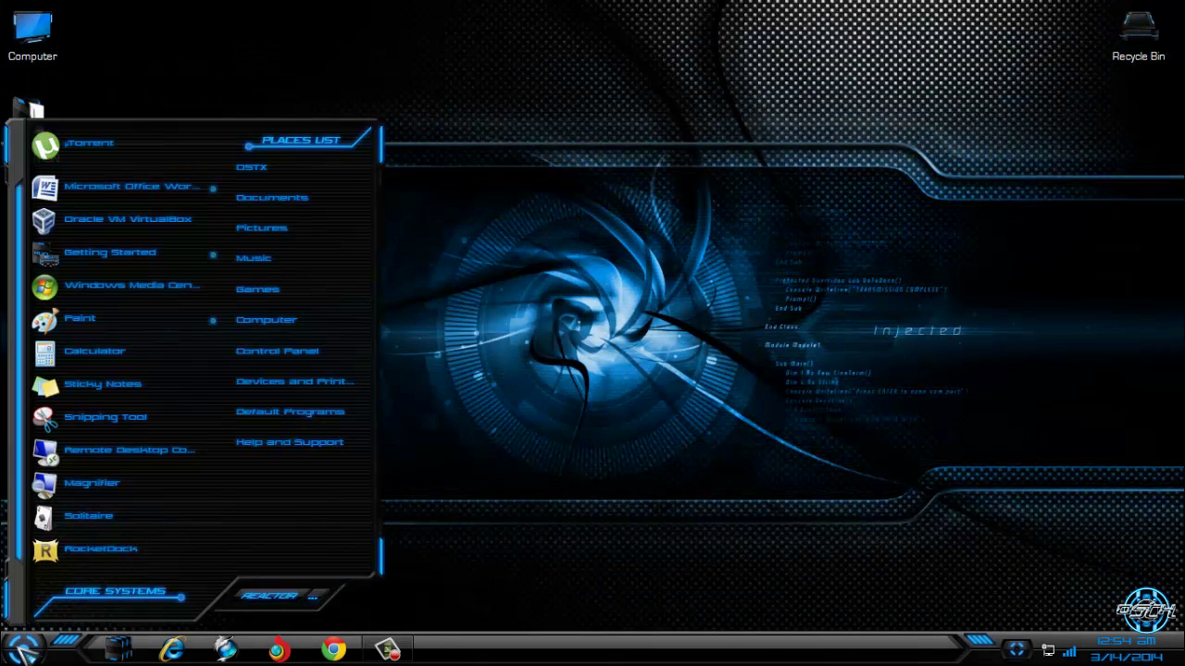
{"action": "left_click", "coordinate": [321, 597]}
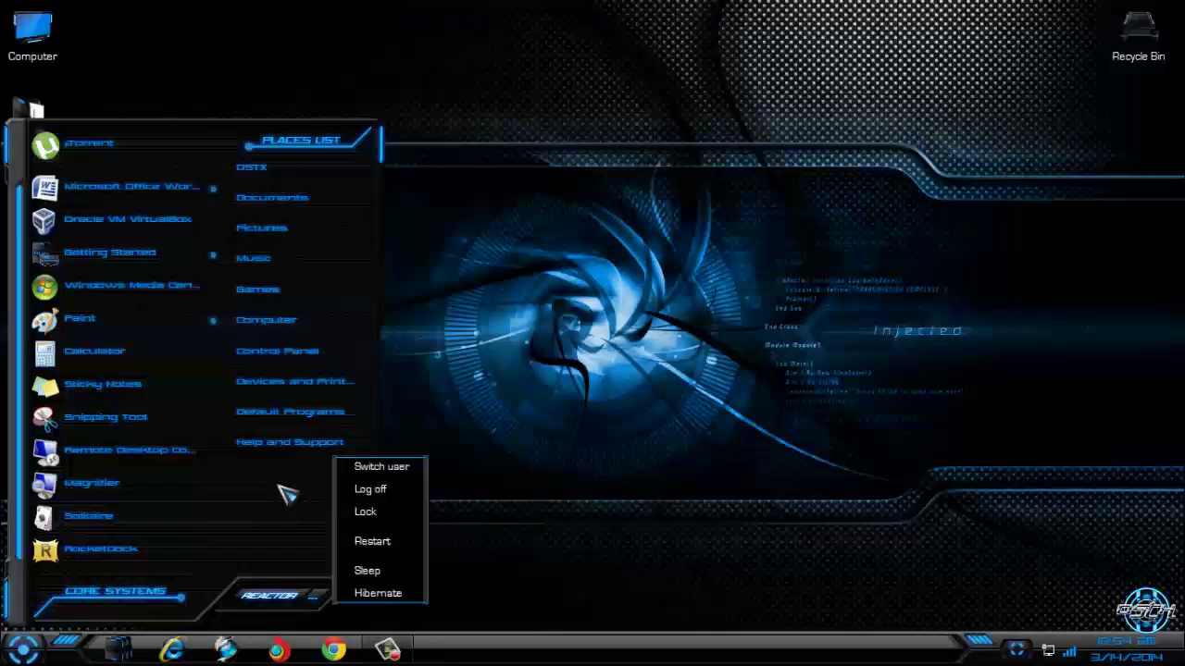
View Computer's System properties page restored and then maximized, and close it.
{"action": "right_click", "coordinate": [305, 323]}
{"action": "left_click", "coordinate": [367, 446]}
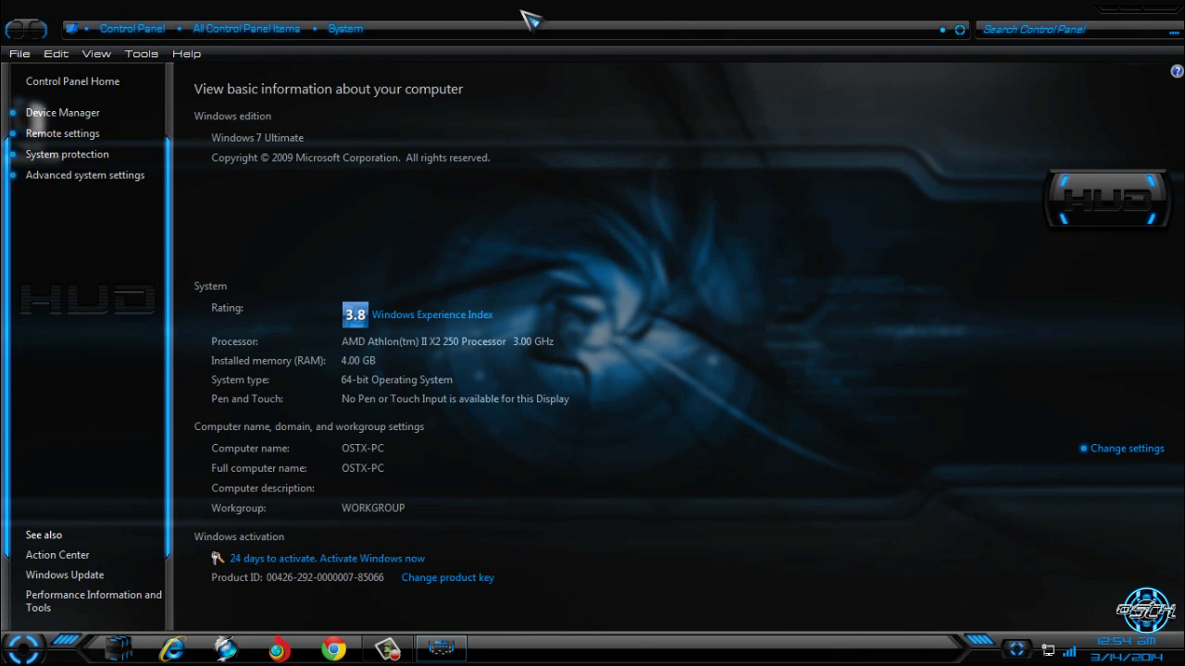
{"action": "double_click", "coordinate": [523, 11]}
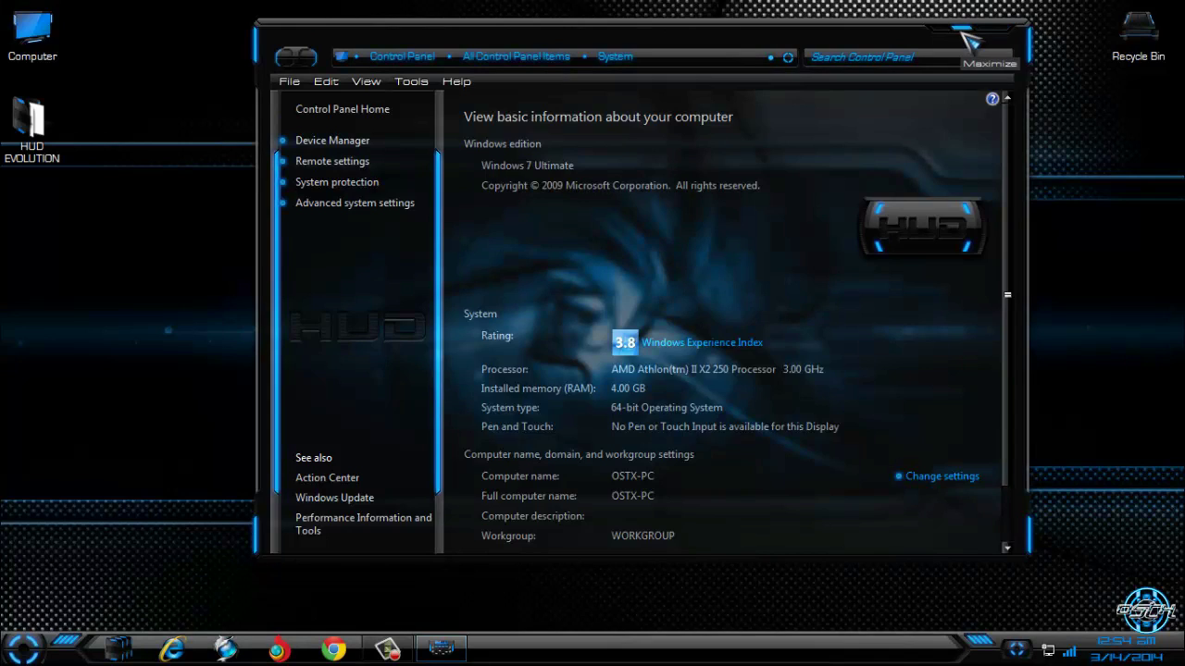
{"action": "left_click", "coordinate": [963, 34]}
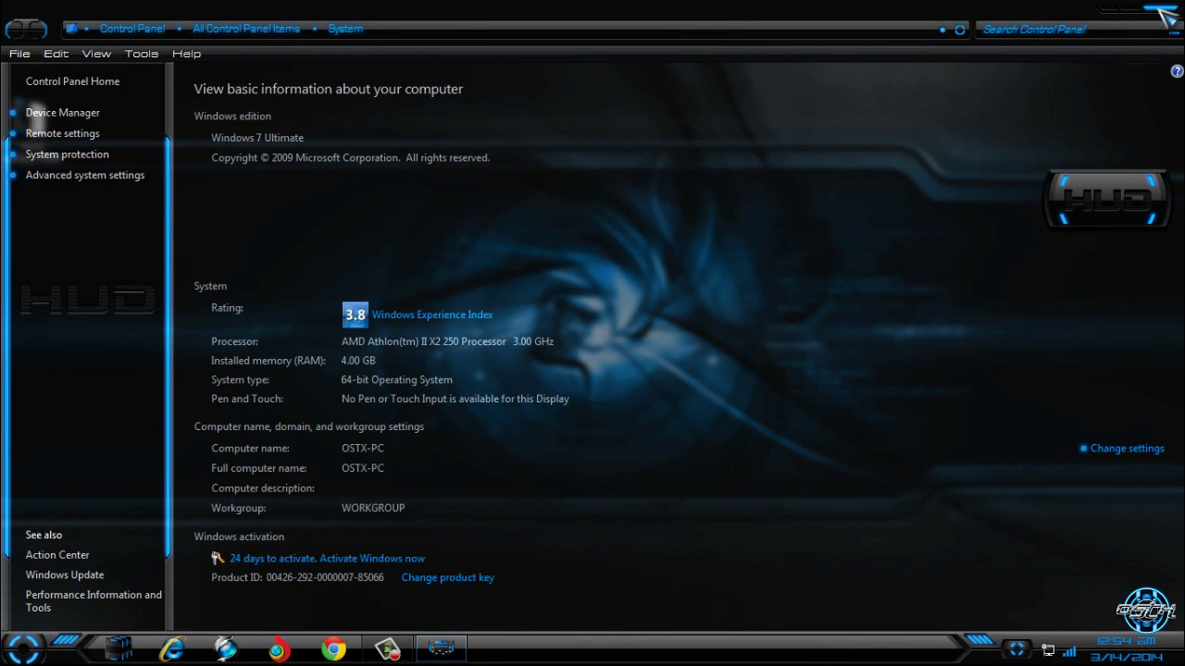
{"action": "key", "text": "alt+F4"}
{"action": "right_click", "coordinate": [248, 76]}
Refresh the desktop and briefly inspect the Computer drives view.
{"action": "left_click", "coordinate": [357, 141]}
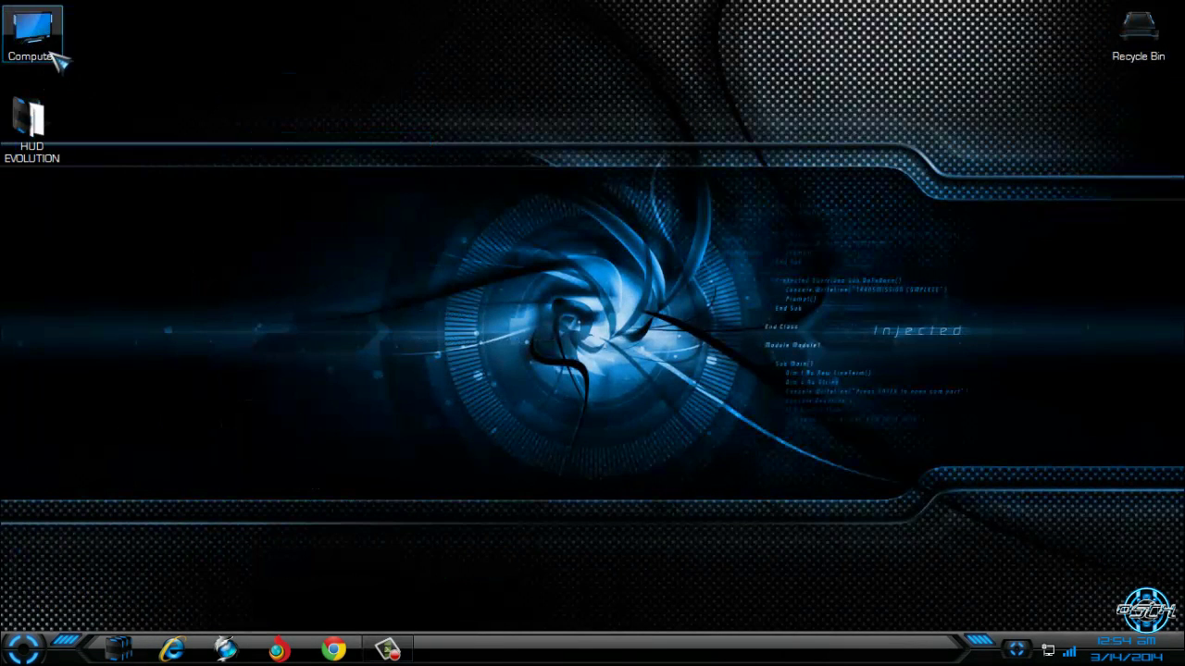
{"action": "double_click", "coordinate": [54, 55]}
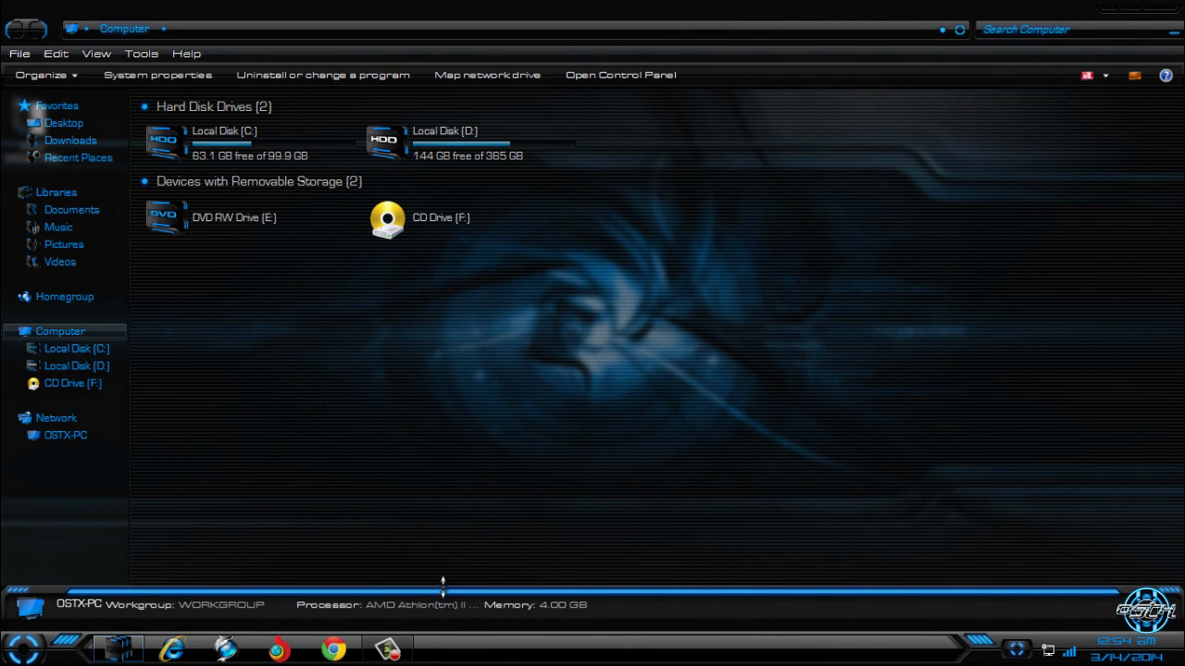
{"action": "mouse_move", "coordinate": [443, 583]}
{"action": "left_mouse_down"}
{"action": "mouse_move", "coordinate": [476, 454]}
{"action": "mouse_move", "coordinate": [458, 585]}
{"action": "left_mouse_up"}
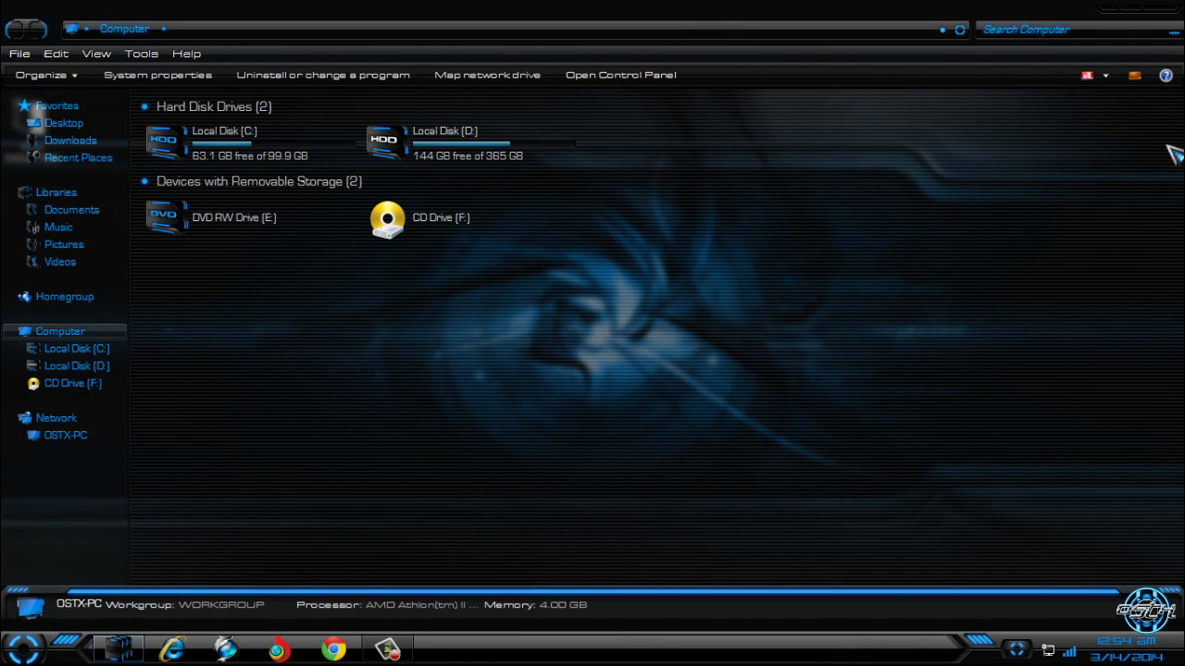
{"action": "left_click", "coordinate": [1155, 11]}
Apply the HUD Evolution Basic theme in Personalization and preview it on the Computer window.
{"action": "right_click", "coordinate": [648, 184]}
{"action": "left_click", "coordinate": [711, 361]}
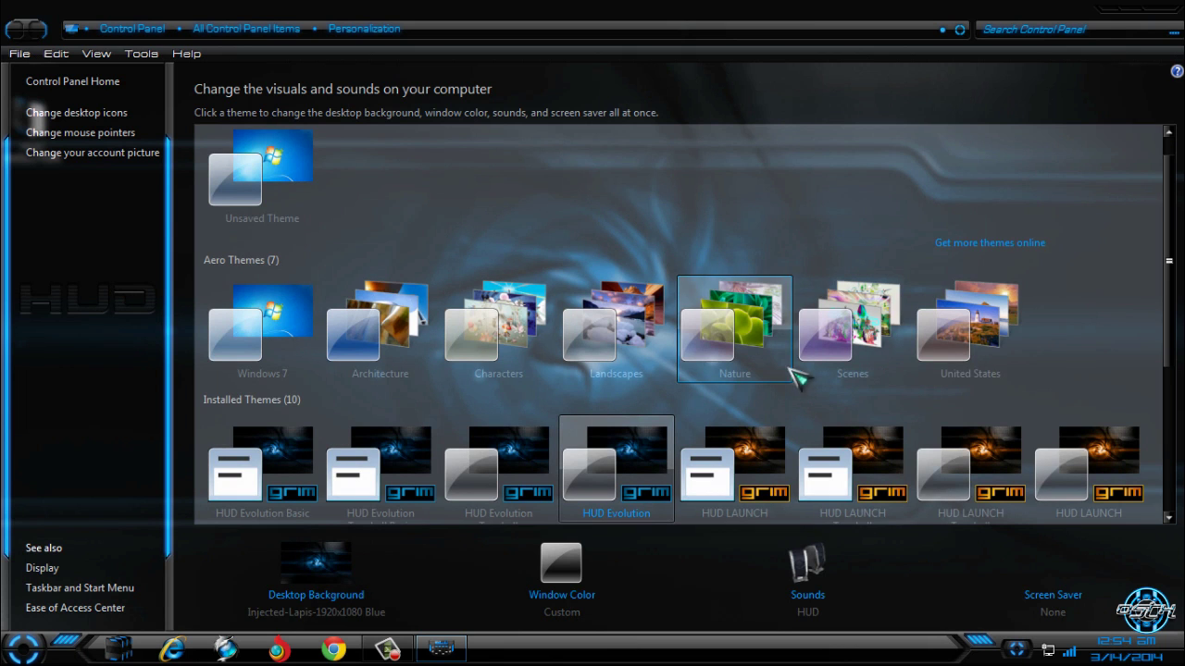
{"action": "scroll", "coordinate": [305, 393], "scroll_direction": "down", "scroll_amount": 2}
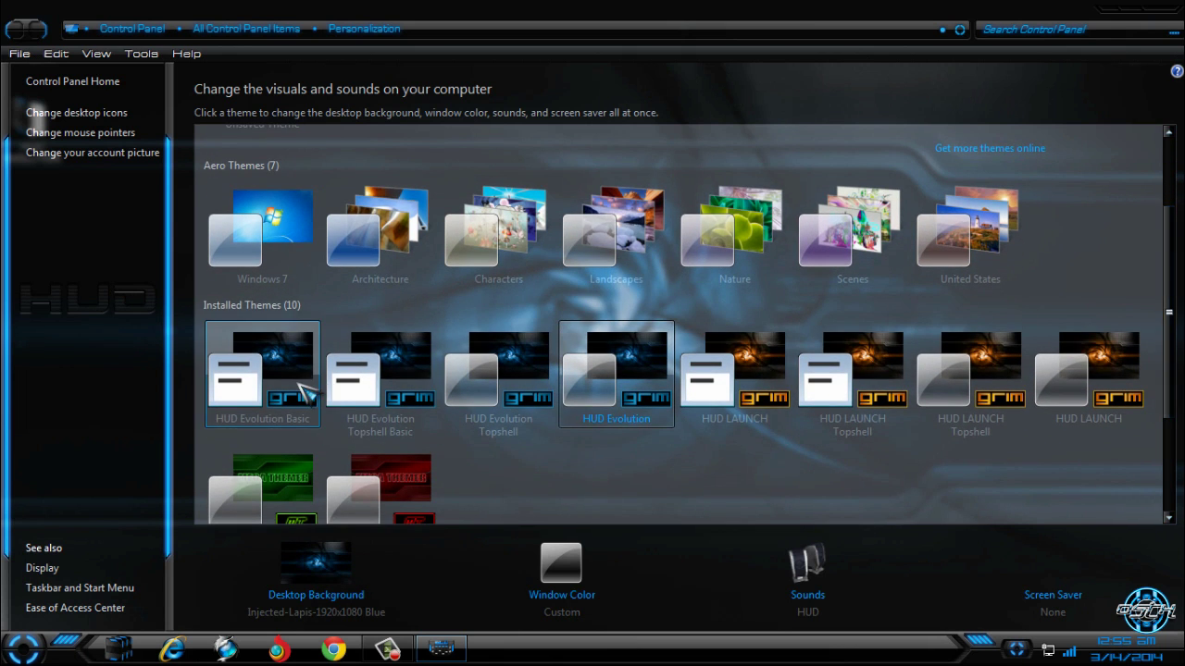
{"action": "left_click", "coordinate": [298, 387]}
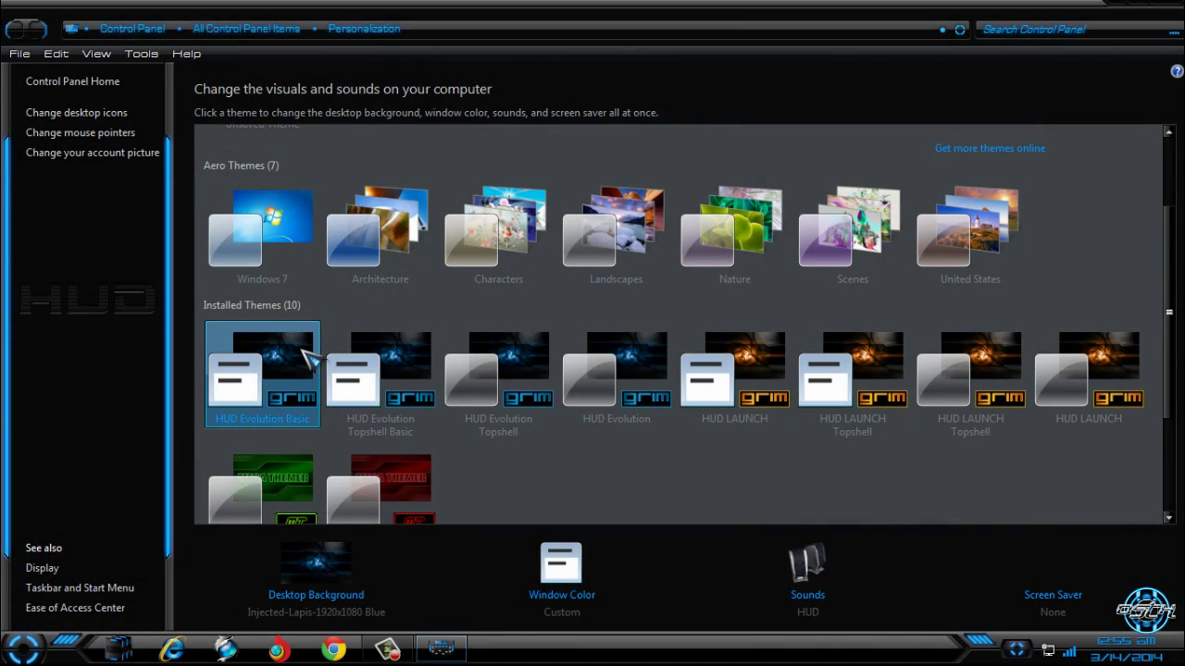
{"action": "key", "text": "super+d"}
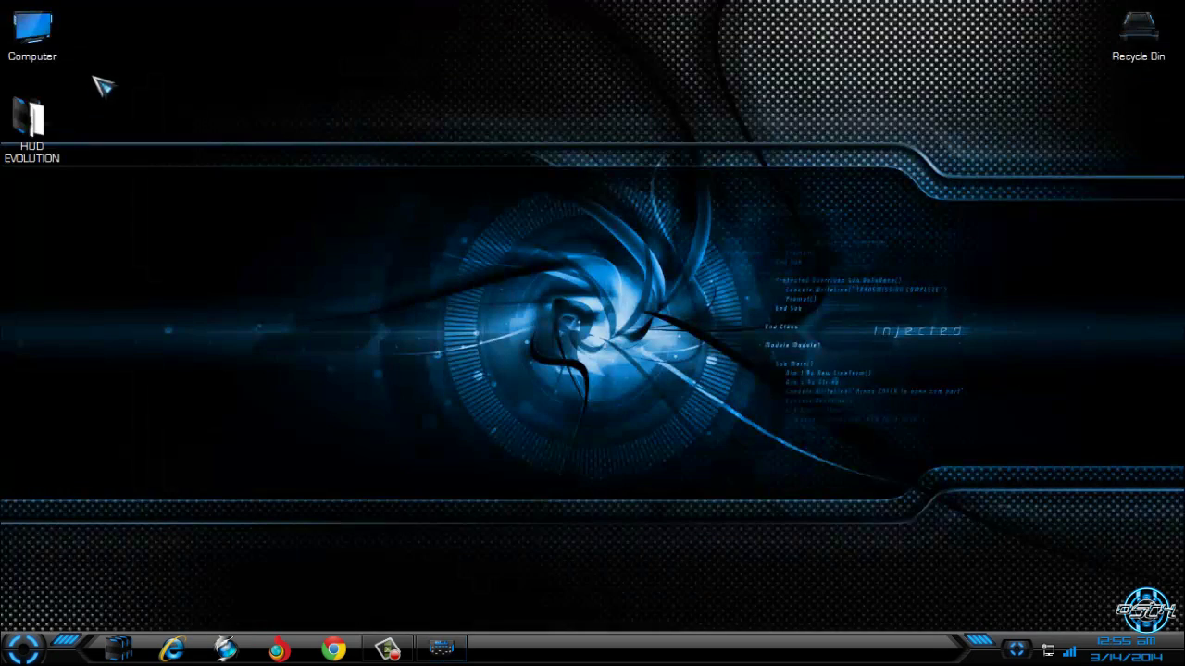
{"action": "double_click", "coordinate": [45, 54]}
{"action": "left_click_drag", "start_coordinate": [463, 45], "coordinate": [645, 83]}
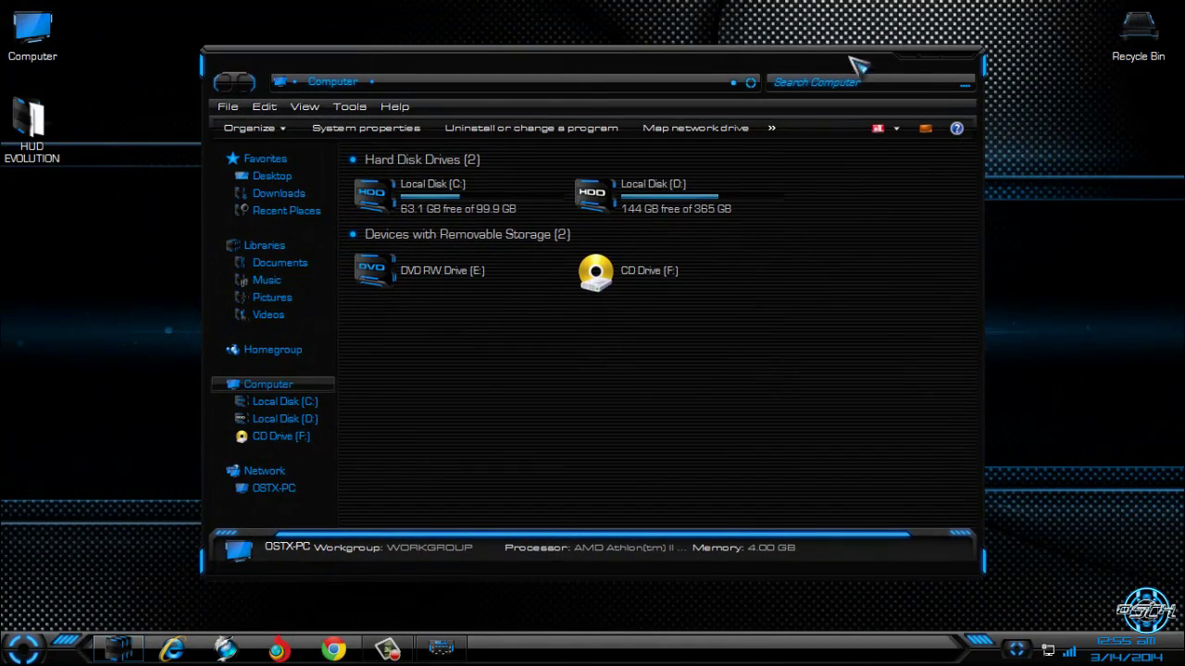
{"action": "left_click", "coordinate": [954, 60]}
Apply the HUD Evolution Topshell Basic theme and preview it on the Computer window.
{"action": "left_click", "coordinate": [441, 647]}
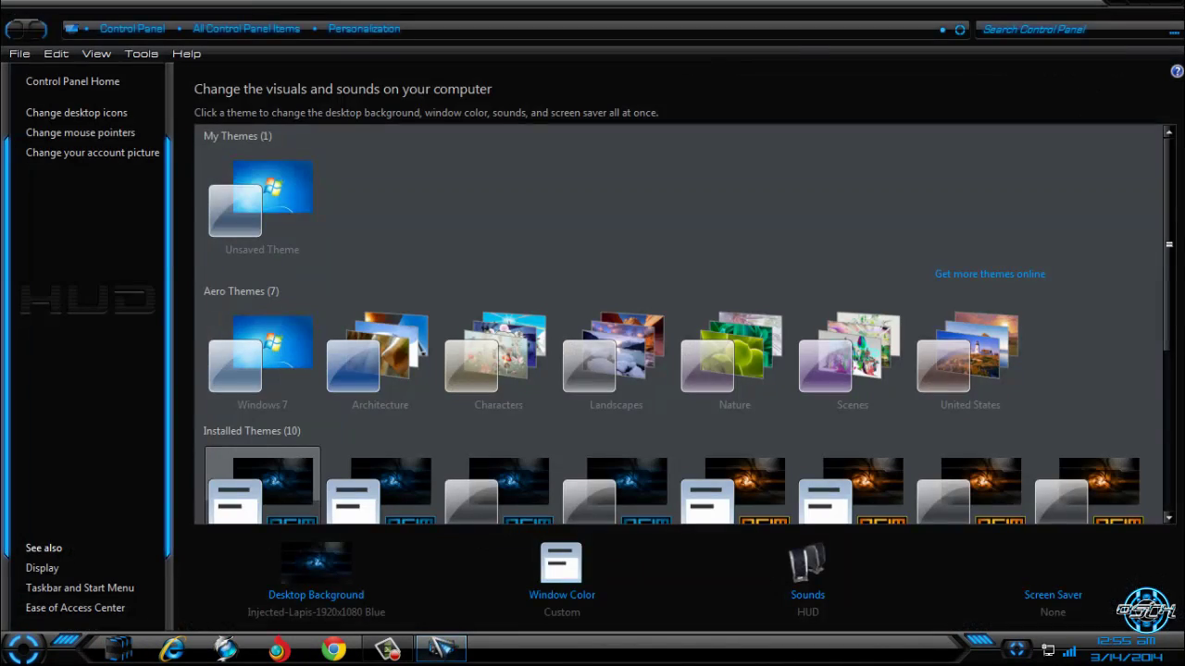
{"action": "left_click", "coordinate": [414, 506]}
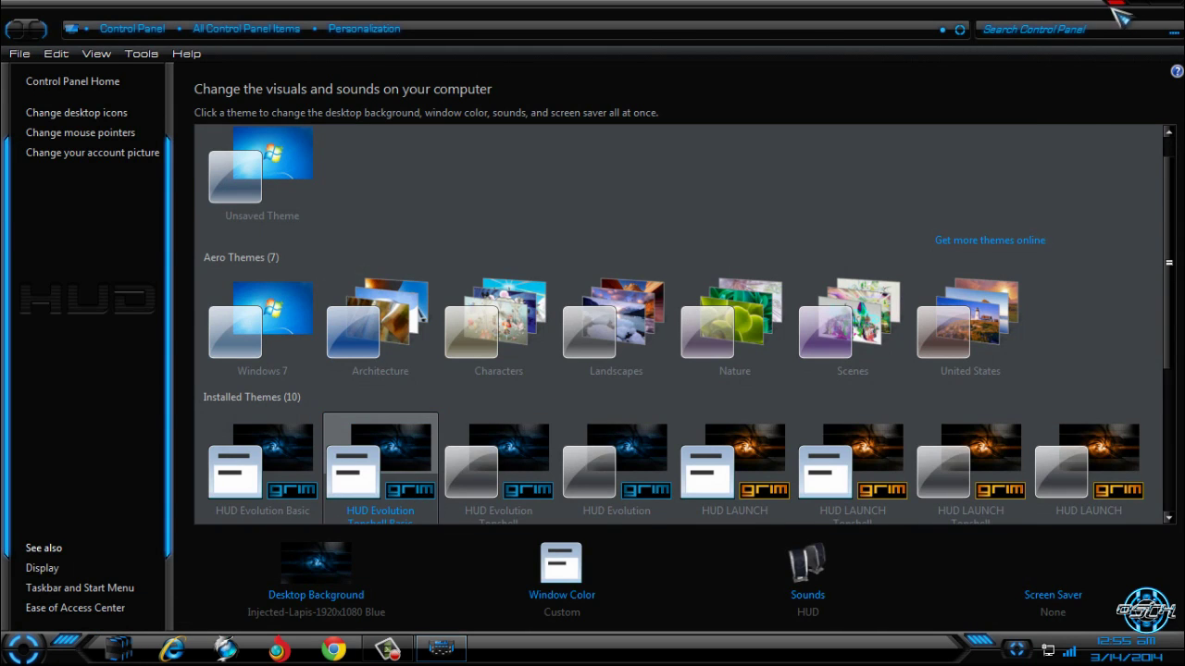
{"action": "left_click", "coordinate": [1120, 17]}
{"action": "double_click", "coordinate": [46, 40]}
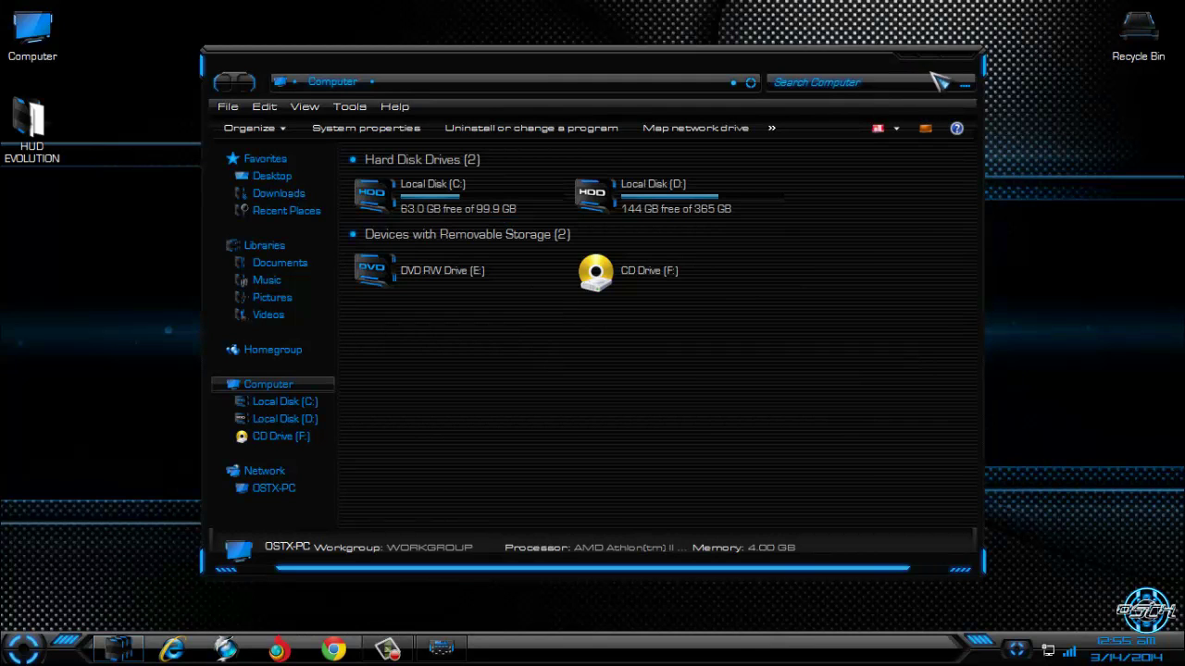
{"action": "left_click", "coordinate": [959, 55]}
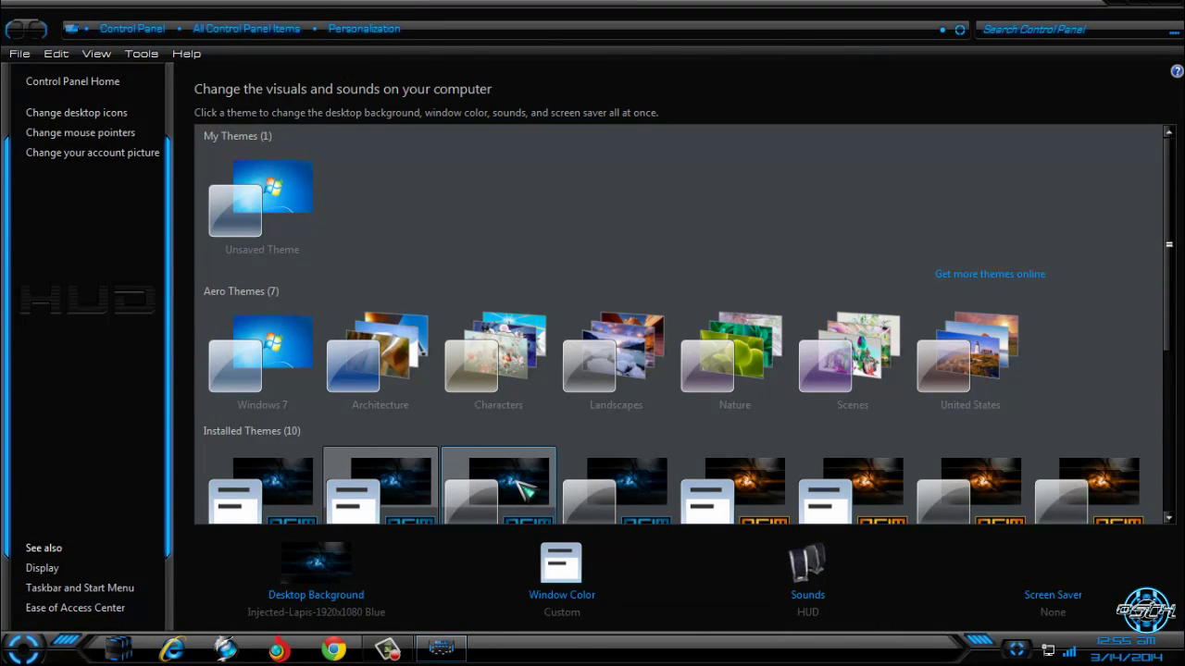
Apply the HUD Evolution Topshell theme and preview it on the Computer window.
{"action": "left_click", "coordinate": [522, 491]}
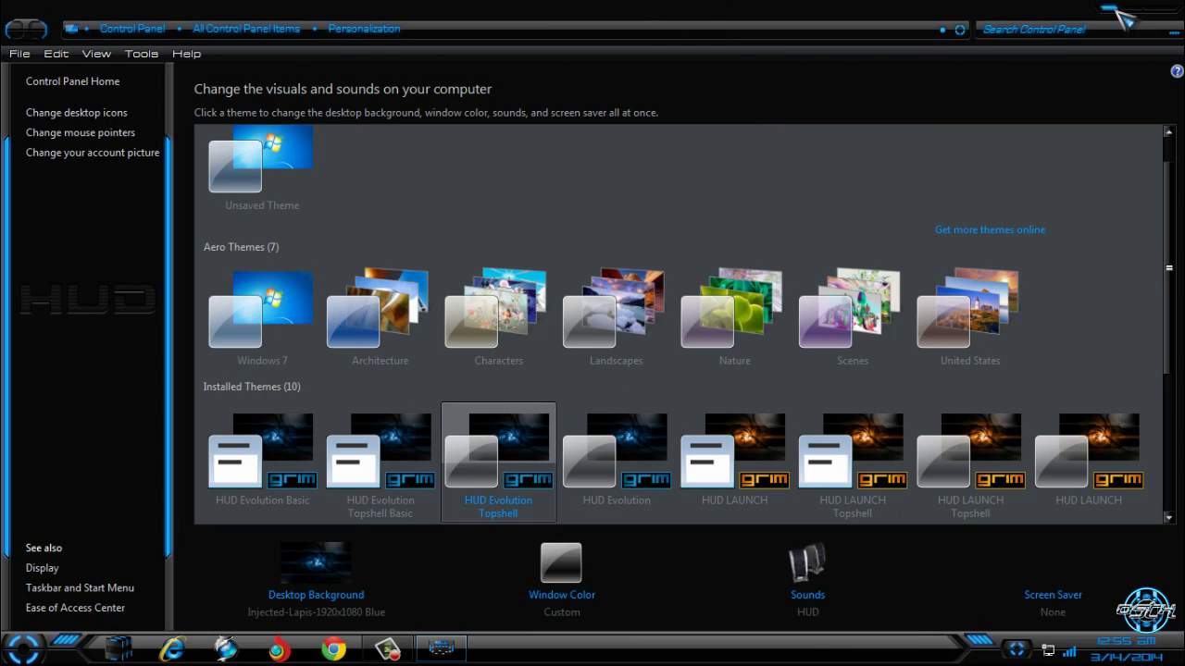
{"action": "left_click", "coordinate": [1138, 13]}
{"action": "double_click", "coordinate": [37, 29]}
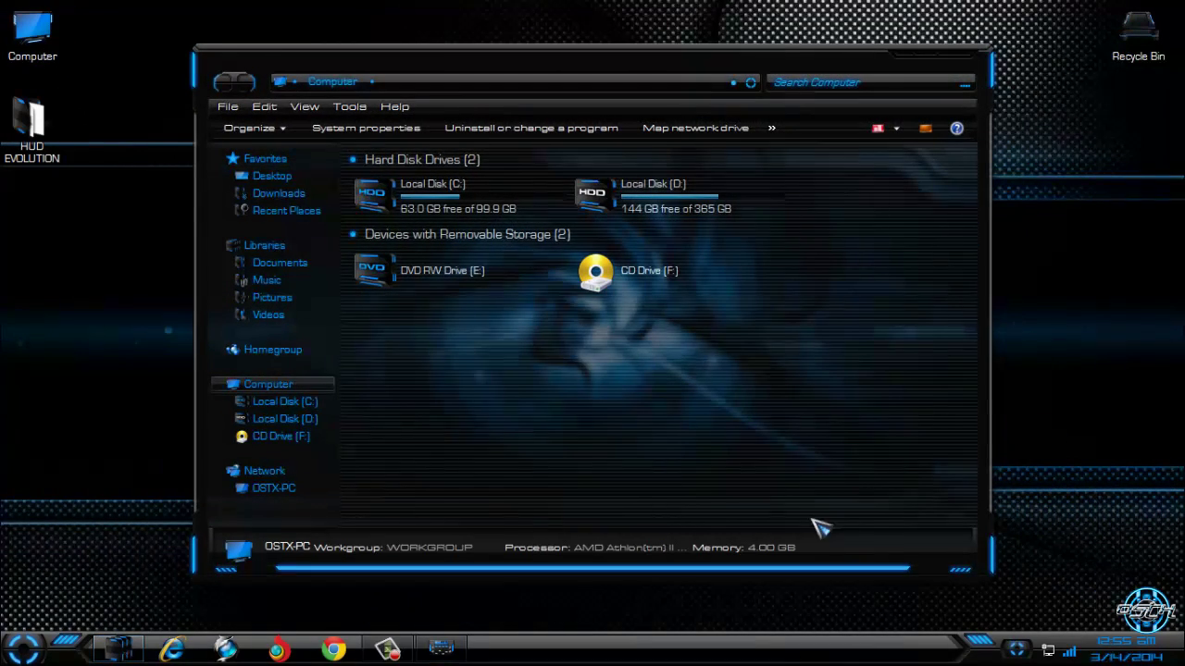
{"action": "left_click", "coordinate": [963, 57]}
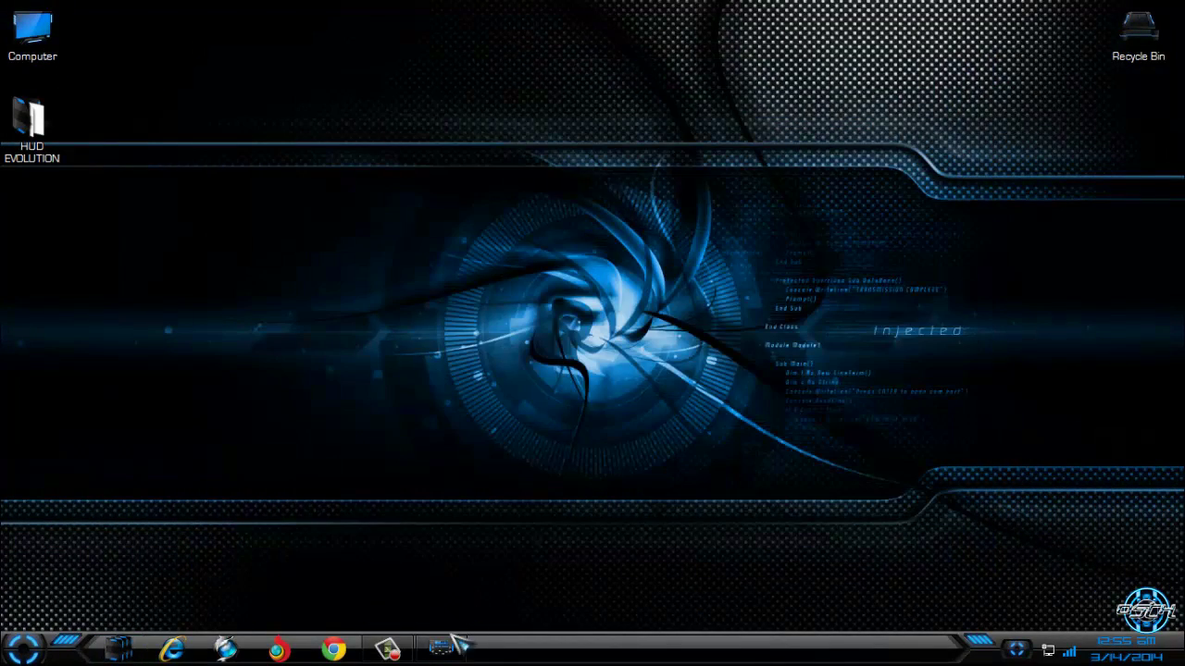
Re-apply the HUD Evolution theme, close Personalization, and refresh the desktop.
{"action": "left_click", "coordinate": [441, 648]}
{"action": "left_click", "coordinate": [657, 507]}
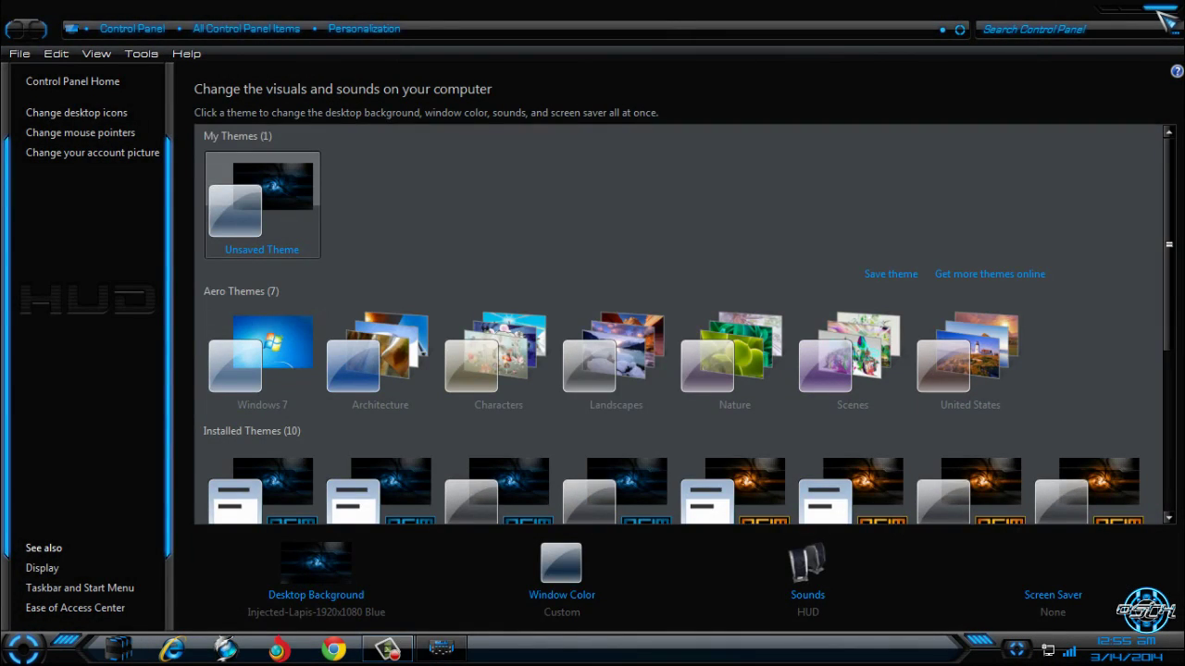
{"action": "key", "text": "alt+F4"}
{"action": "right_click", "coordinate": [447, 166]}
{"action": "left_click", "coordinate": [506, 235]}
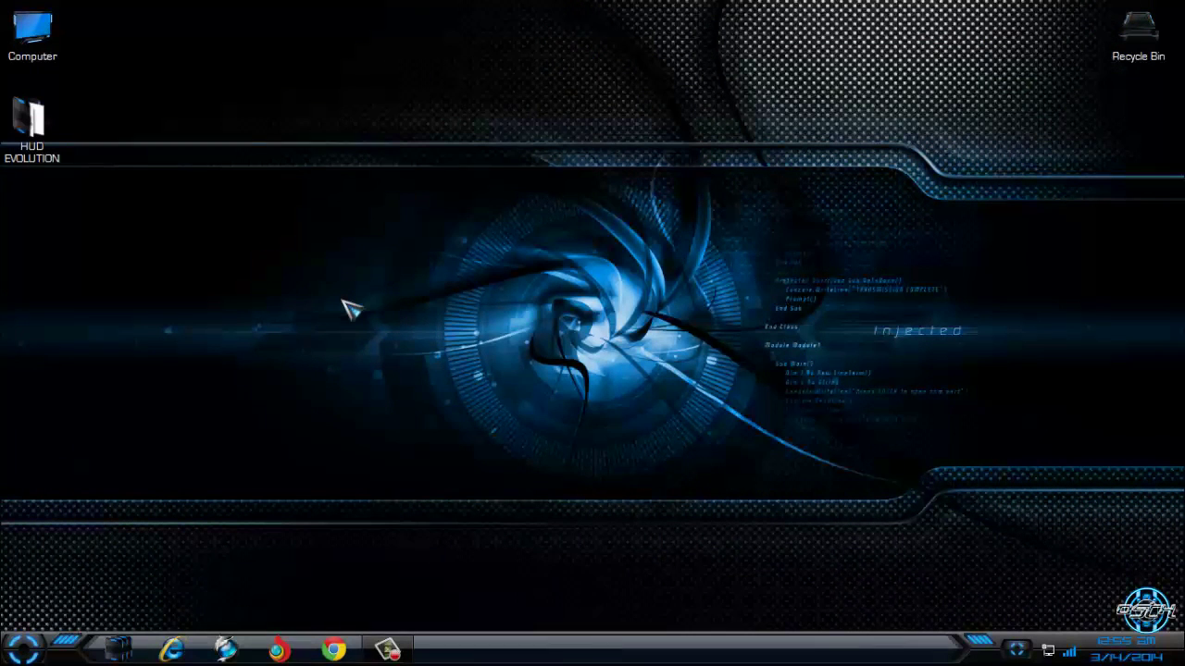
Refresh the desktop, select the 7tsp_GUI_v0.3 installer in HUD EVOLUTION, then launch 7tsp GUI from the dock.
{"action": "right_click", "coordinate": [413, 228]}
{"action": "left_click", "coordinate": [482, 287]}
{"action": "double_click", "coordinate": [30, 130]}
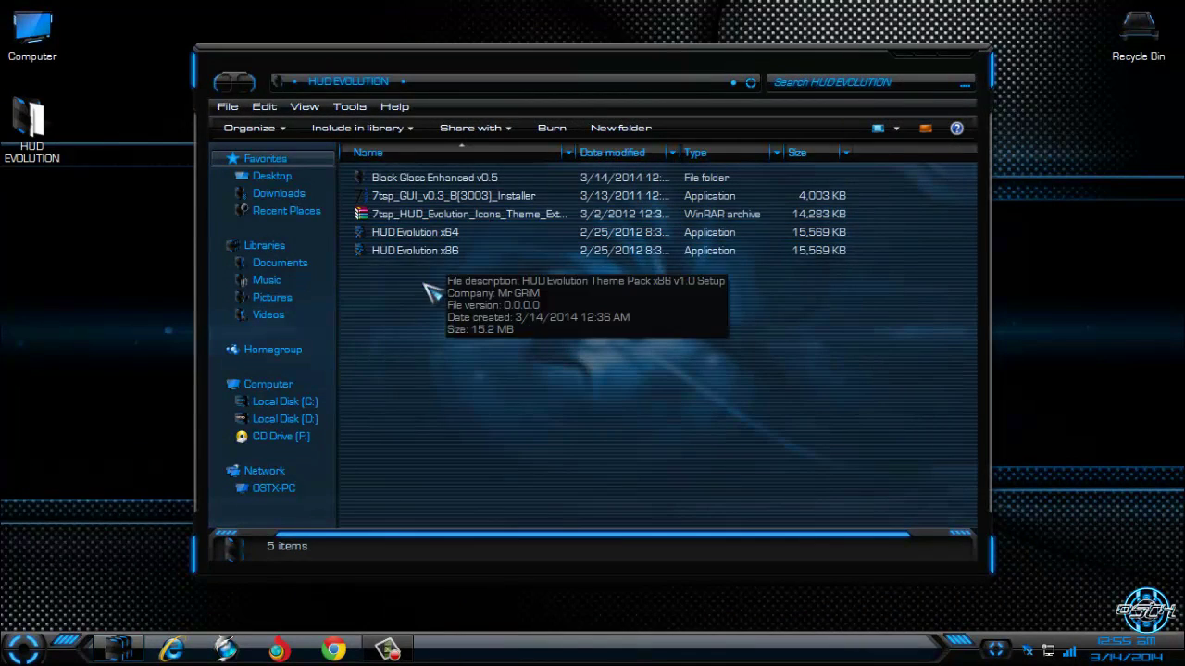
{"action": "left_click", "coordinate": [366, 196]}
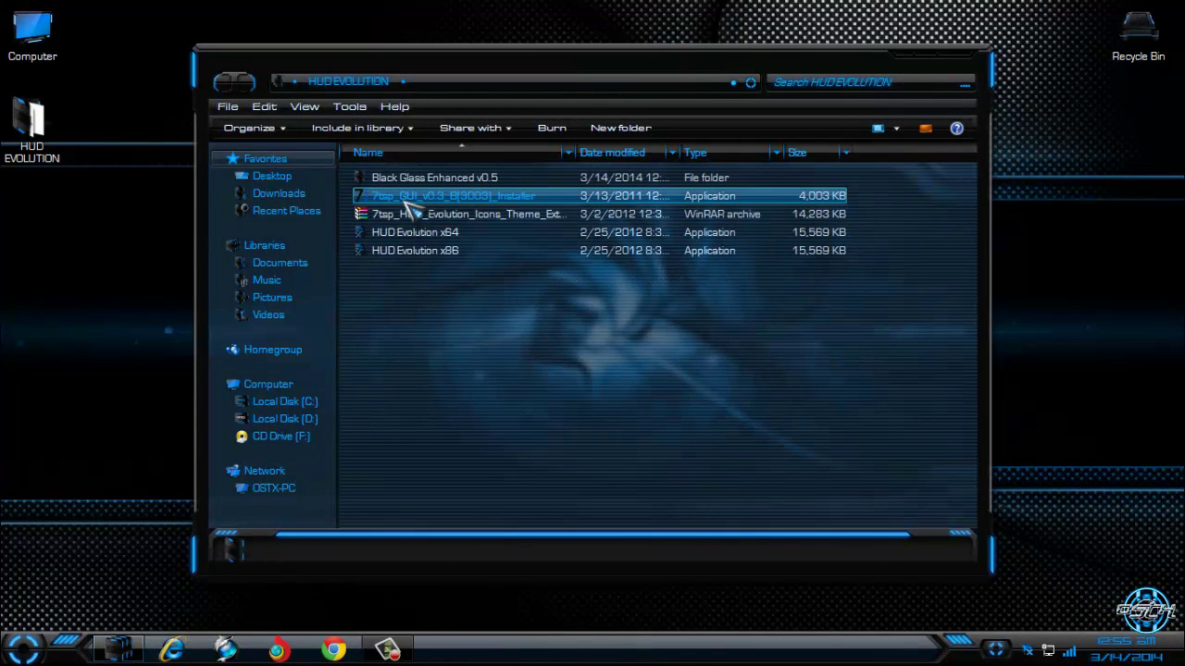
{"action": "left_click", "coordinate": [961, 58]}
{"action": "mouse_move", "coordinate": [648, 647]}
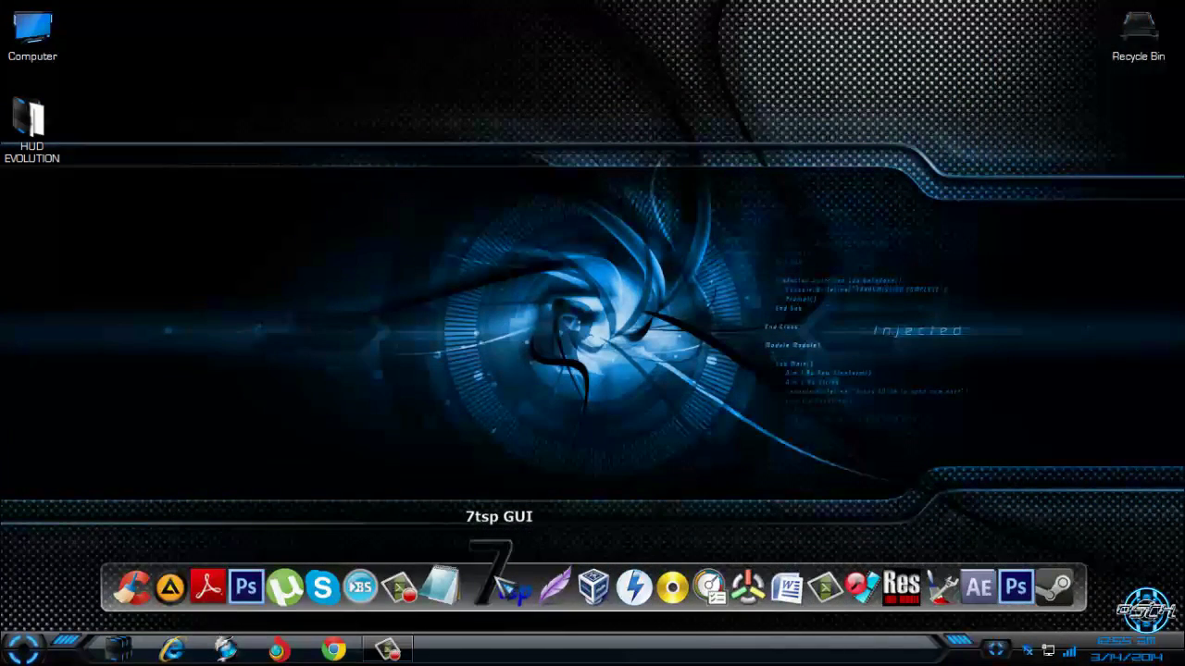
{"action": "left_click", "coordinate": [506, 585]}
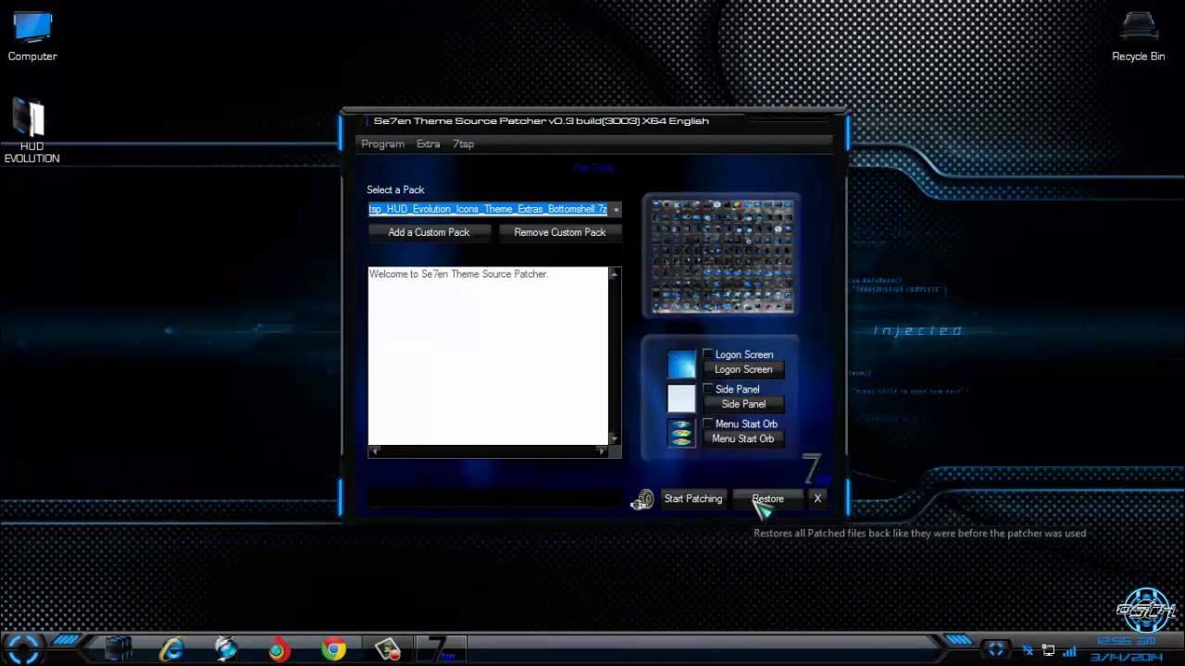
Pick restoring system files to their pre-7tsp state, then cancel without restoring.
{"action": "left_click", "coordinate": [764, 504]}
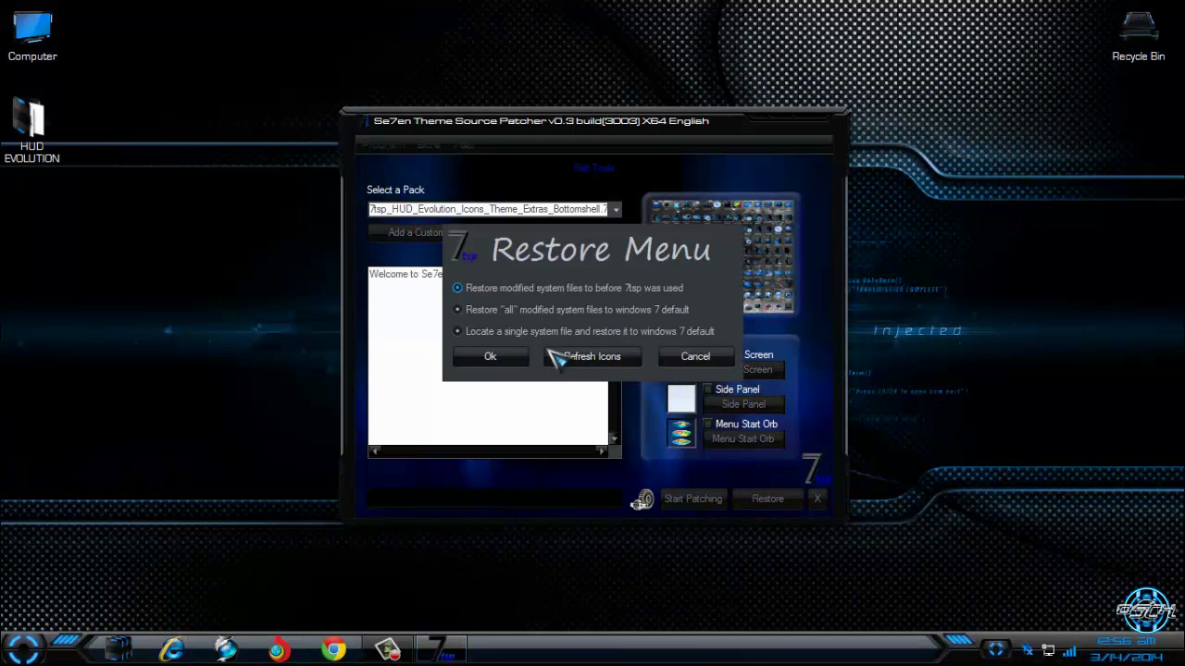
{"action": "left_click", "coordinate": [508, 298]}
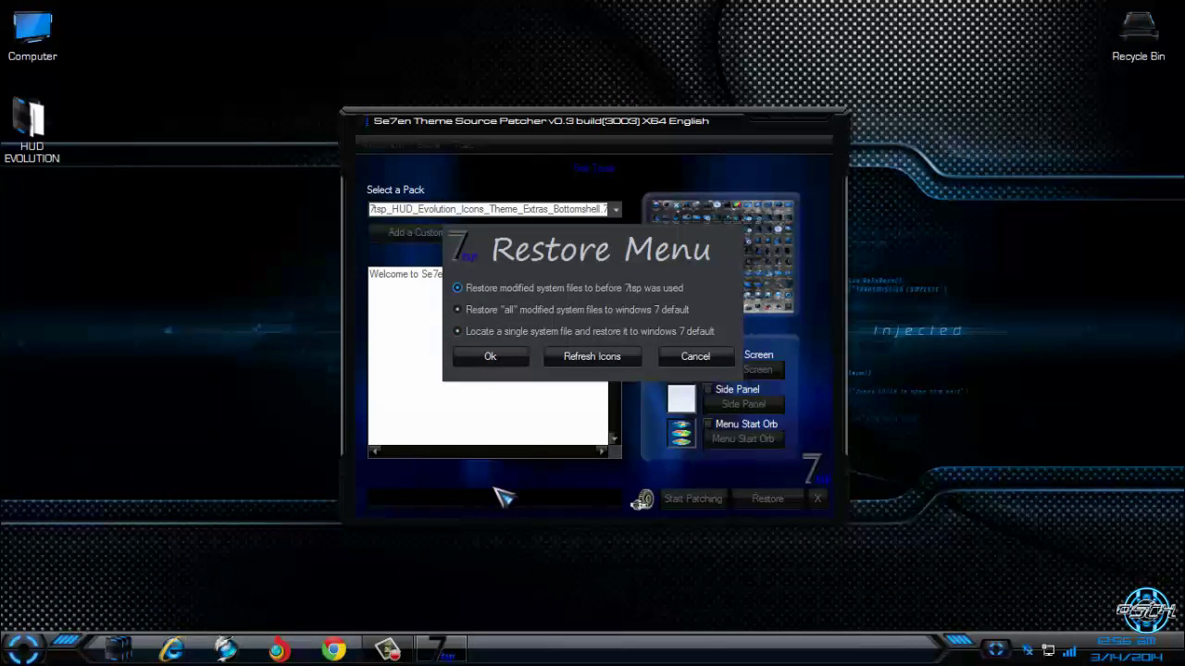
{"action": "left_click", "coordinate": [683, 361]}
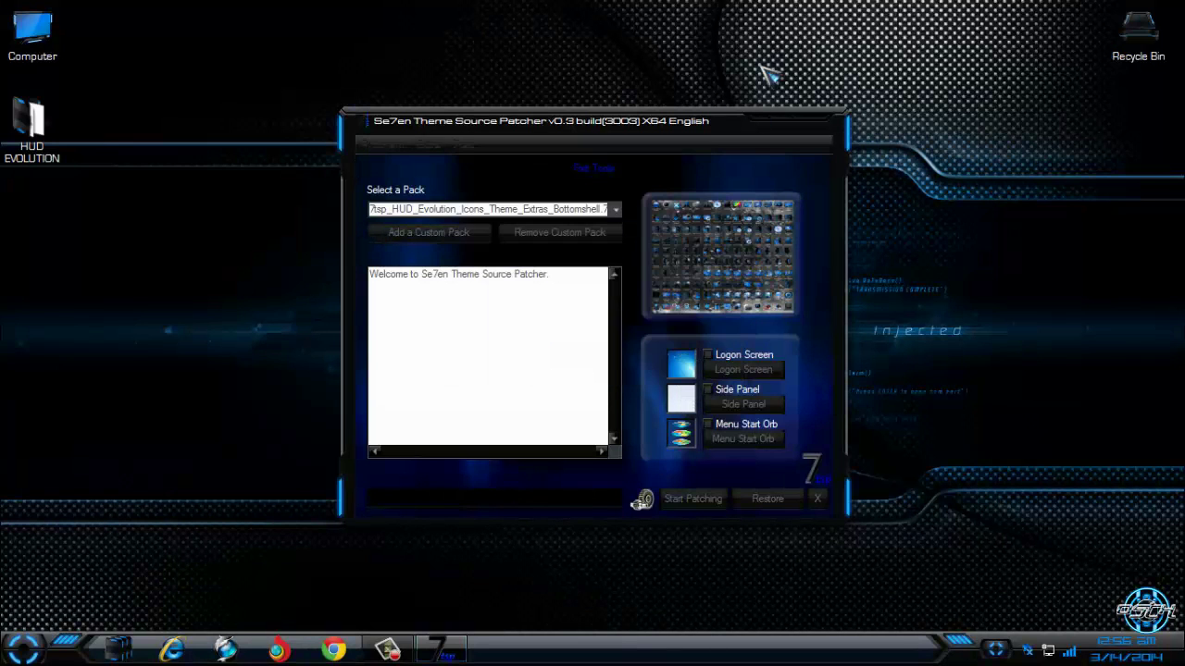
Close the Se7en Theme Source Patcher window and refresh the desktop.
{"action": "left_click_drag", "start_coordinate": [709, 122], "coordinate": [615, 78]}
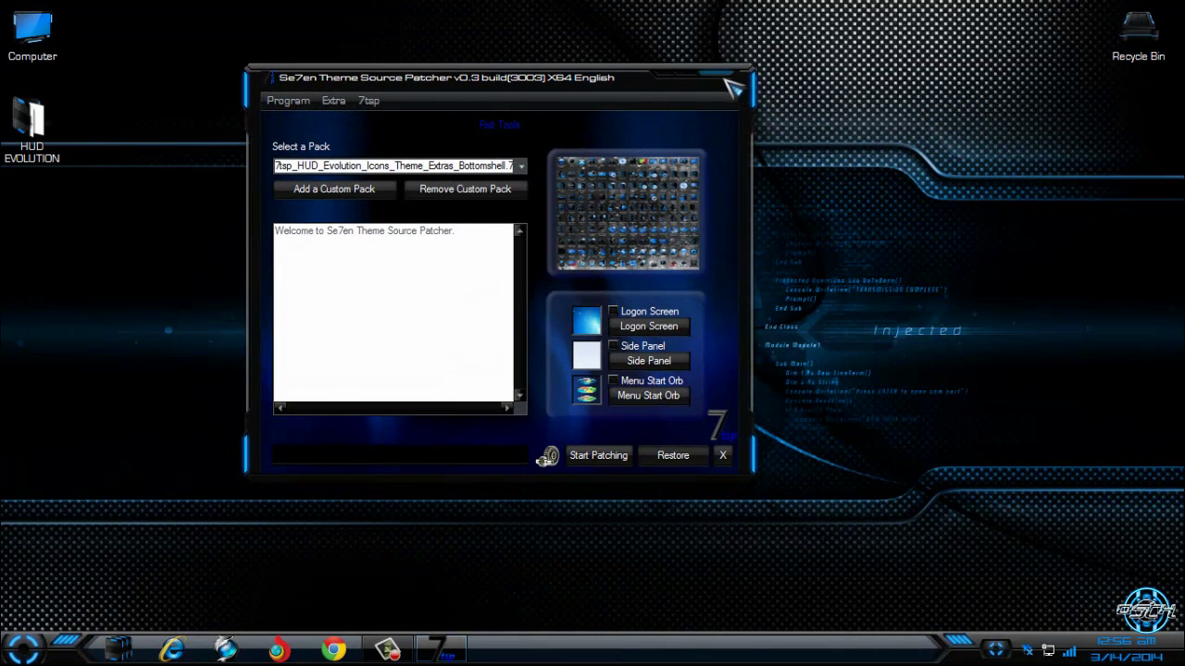
{"action": "left_click", "coordinate": [733, 82]}
{"action": "right_click", "coordinate": [446, 172]}
{"action": "left_click", "coordinate": [485, 234]}
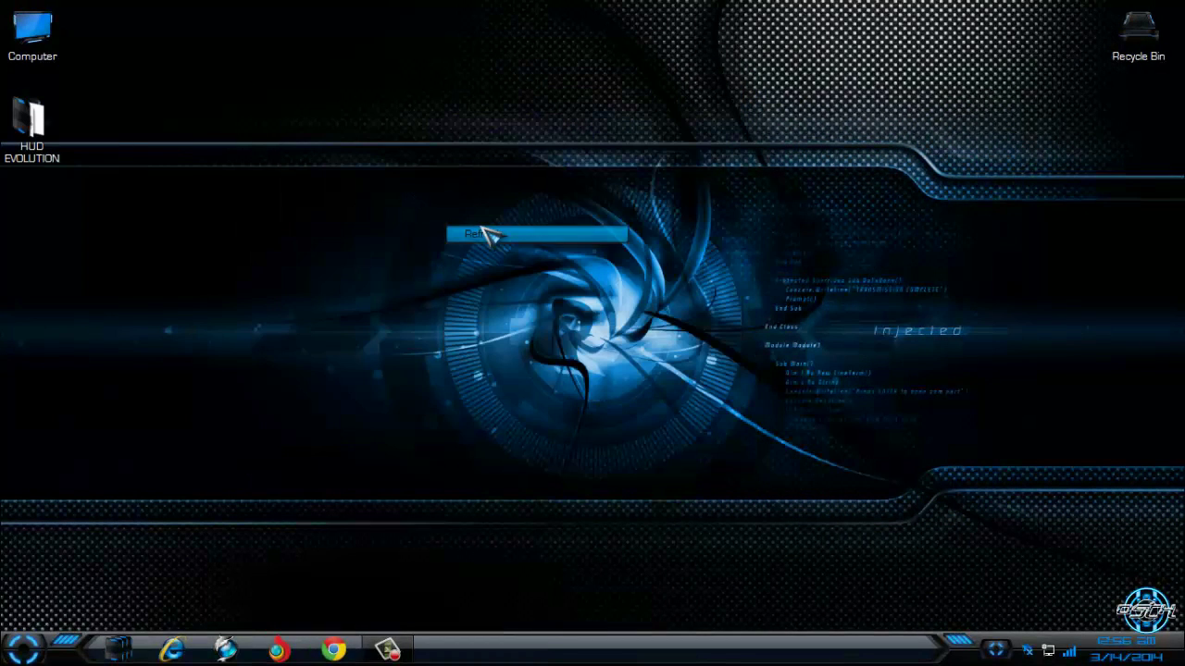